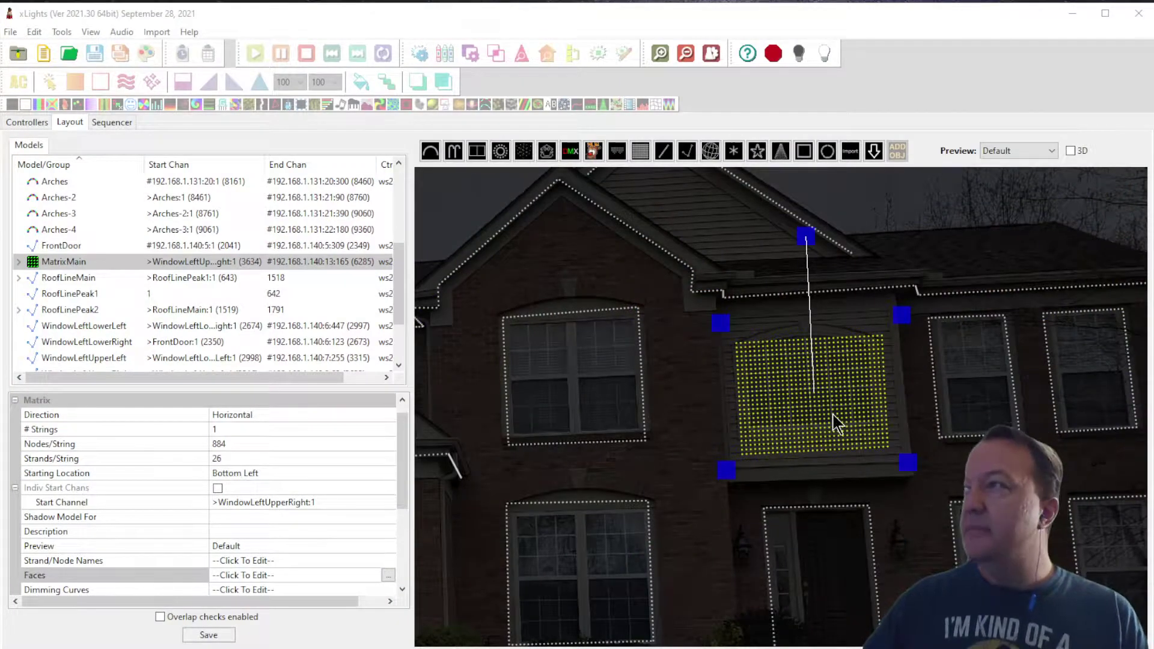
Step: Open the context menu for the MatrixMain matrix model in the house layout preview
right_click(825, 409)
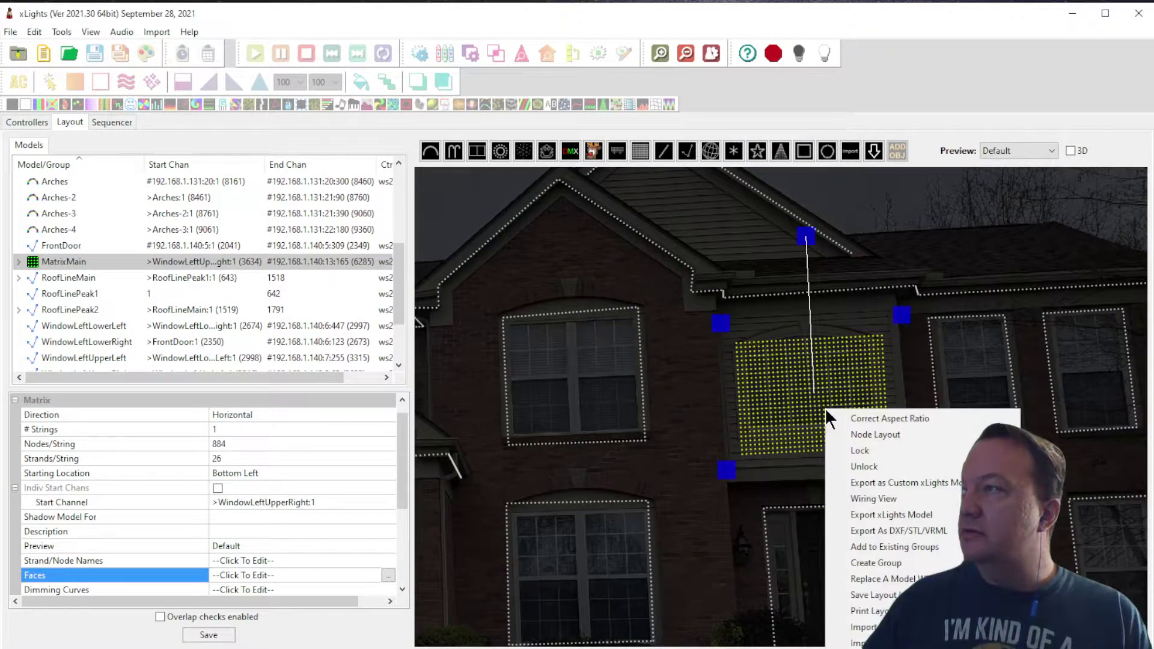
left_click(877, 498)
left_click_drag(420, 420, 832, 415)
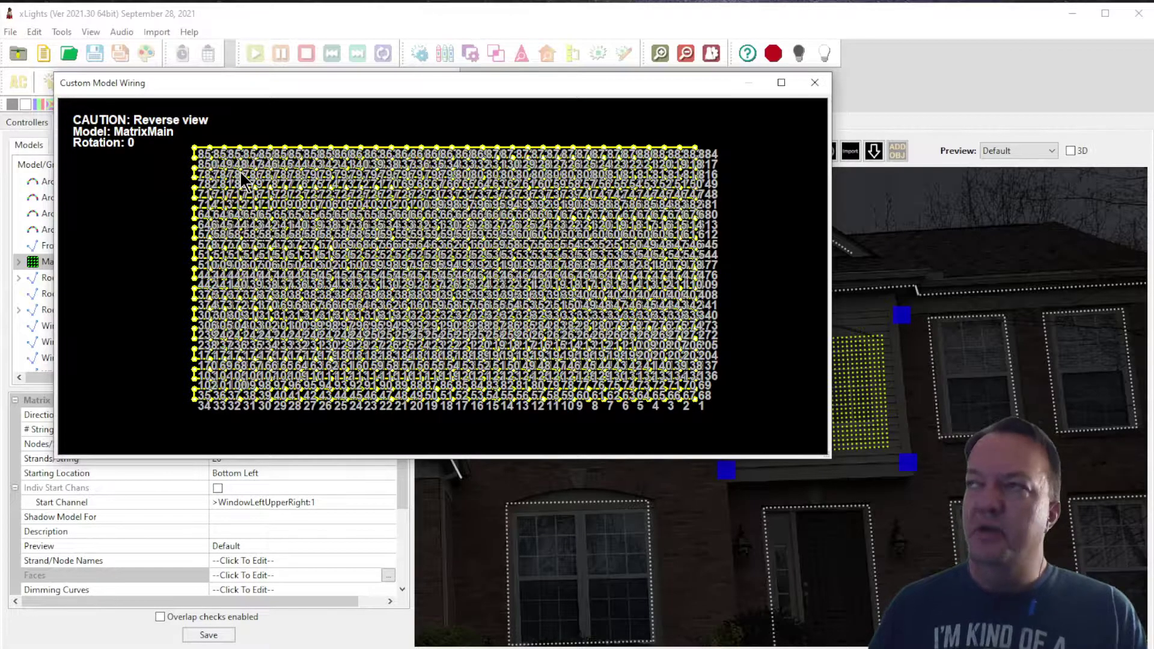
left_click(814, 82)
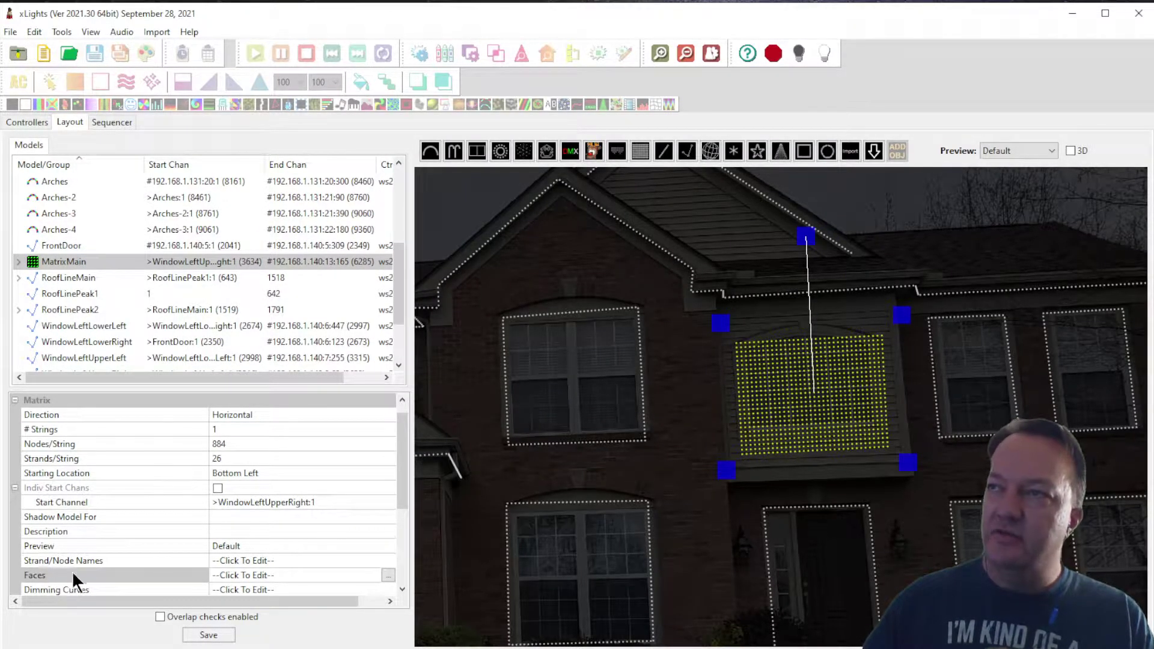
Step: Open MatrixMain's Face Definition dialog and keep Anime as the face definition
left_click(388, 576)
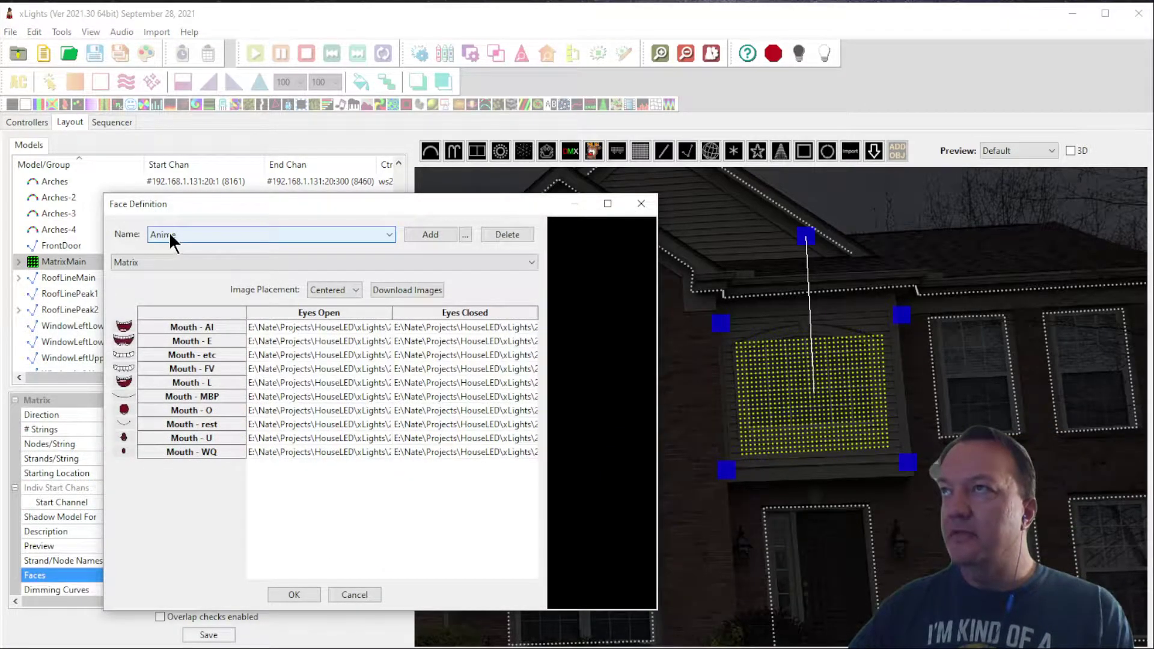
left_click(201, 235)
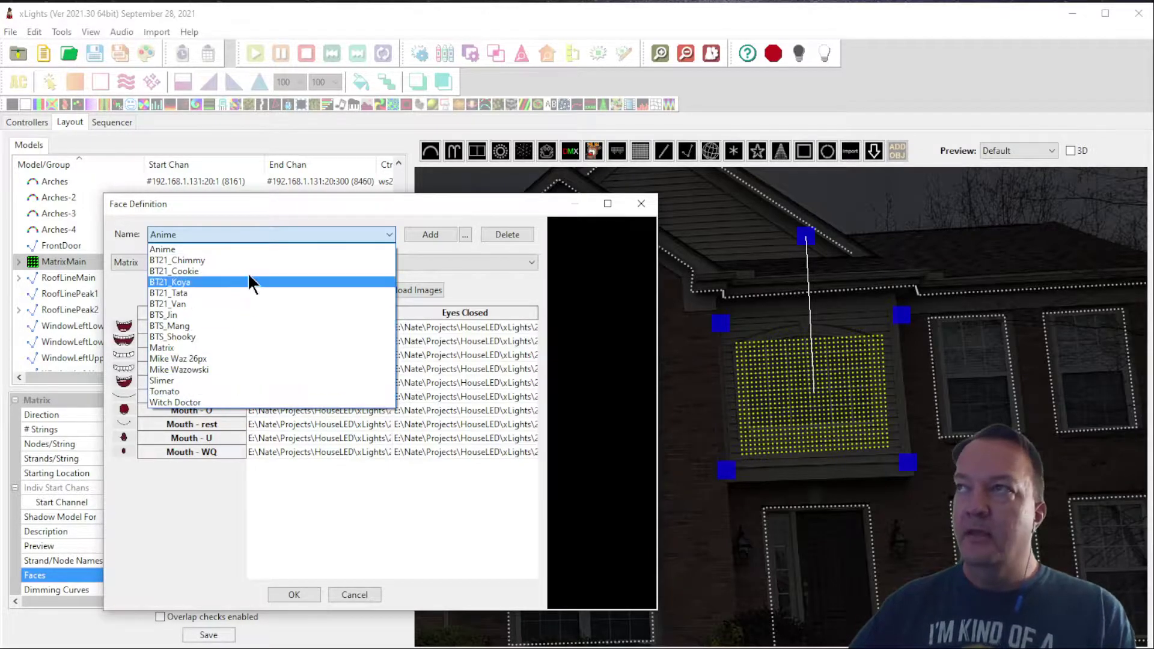
left_click(317, 205)
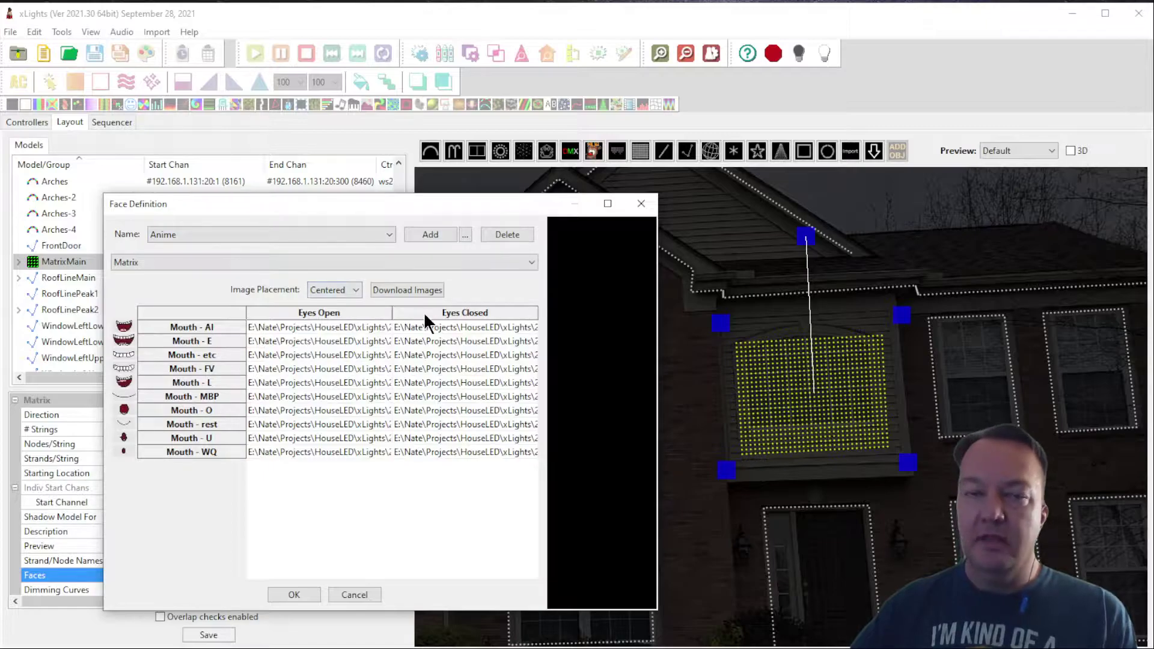
left_click(466, 232)
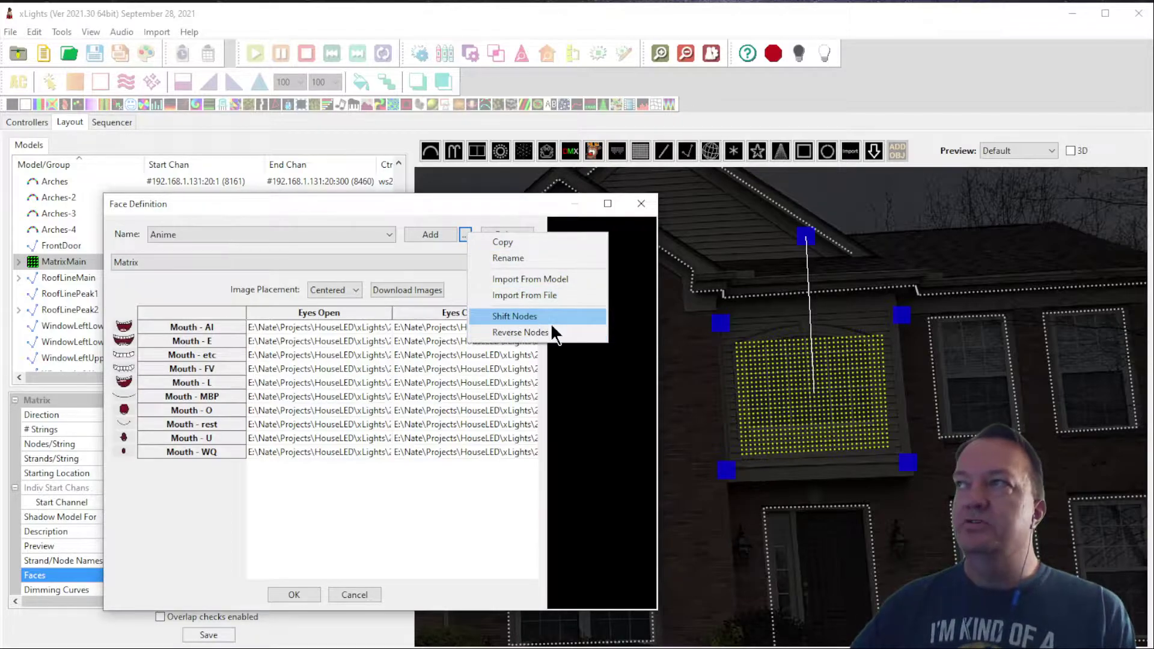
left_click(445, 236)
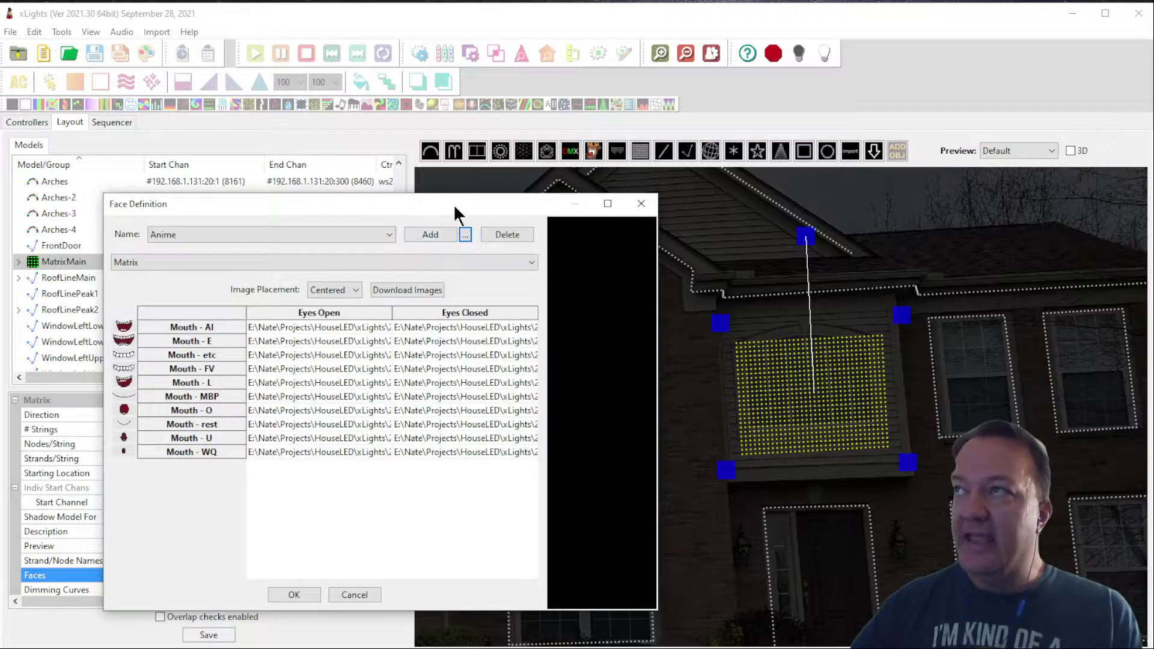
left_click_drag(455, 208, 461, 210)
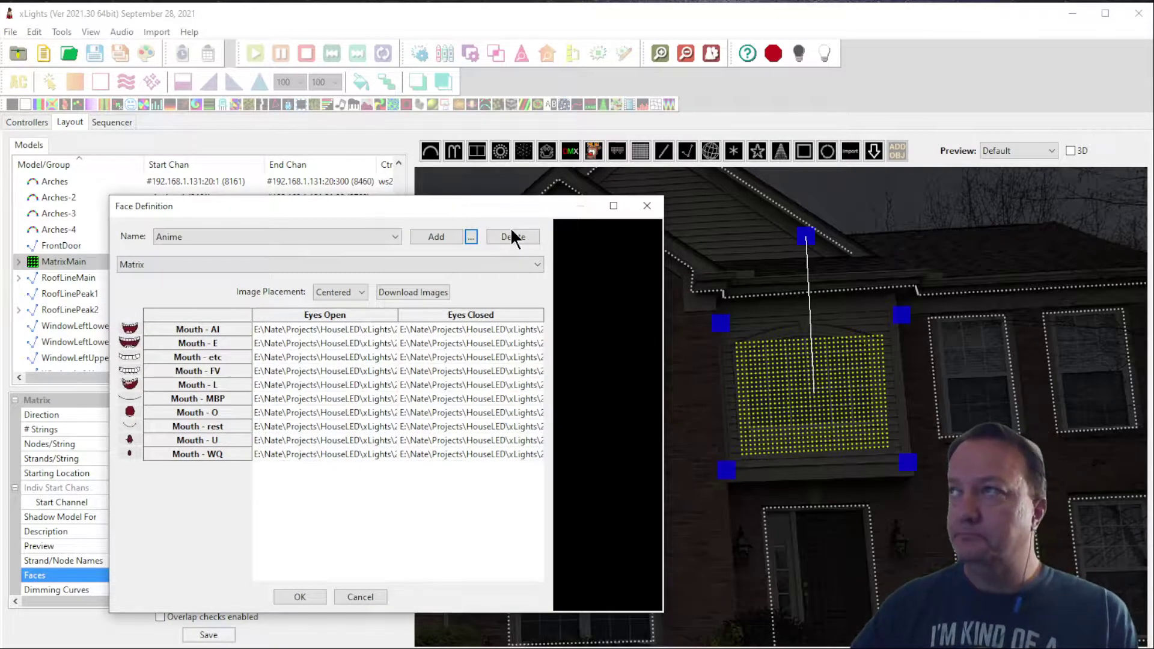
Step: Keep Matrix as the face type and bring up the phoneme search results
left_click(158, 264)
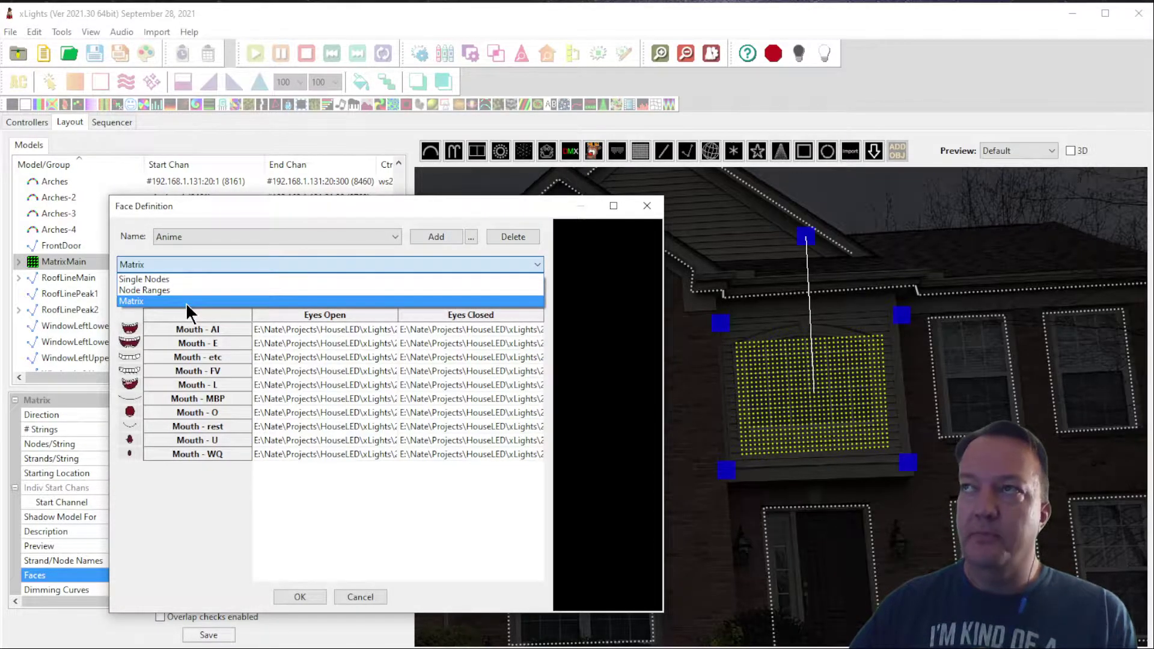
left_click(175, 265)
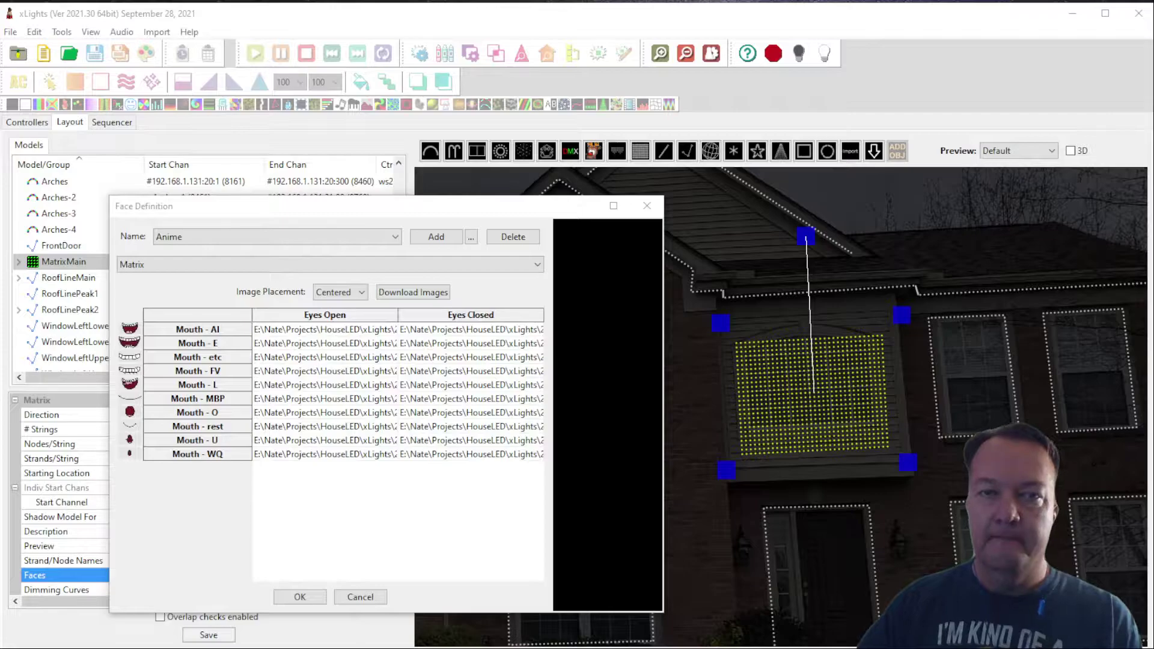
key("alt+Tab")
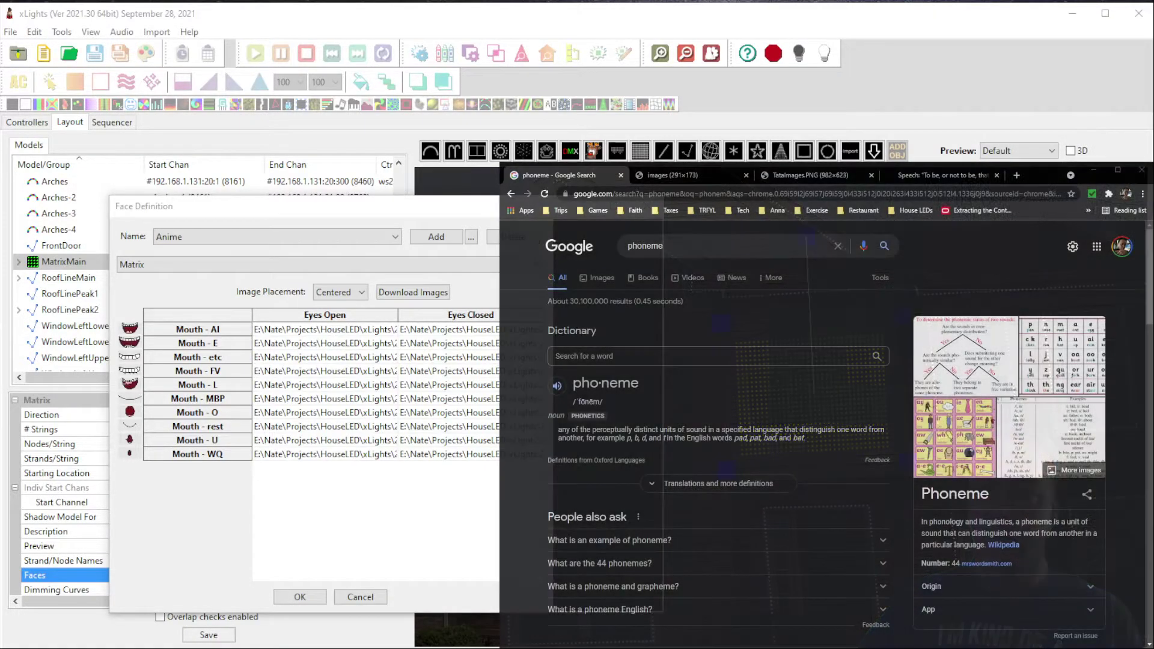
Step: Hear how 'phoneme' is pronounced and view the Mouth Chart image of mouth shapes
left_click(557, 387)
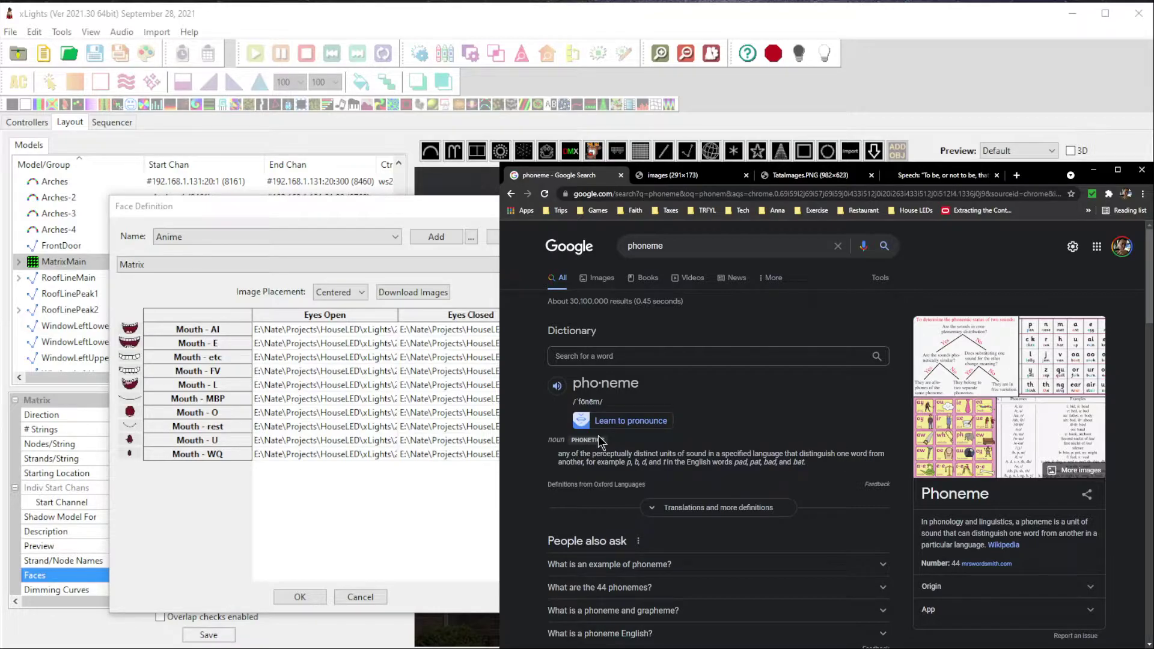
left_click(703, 175)
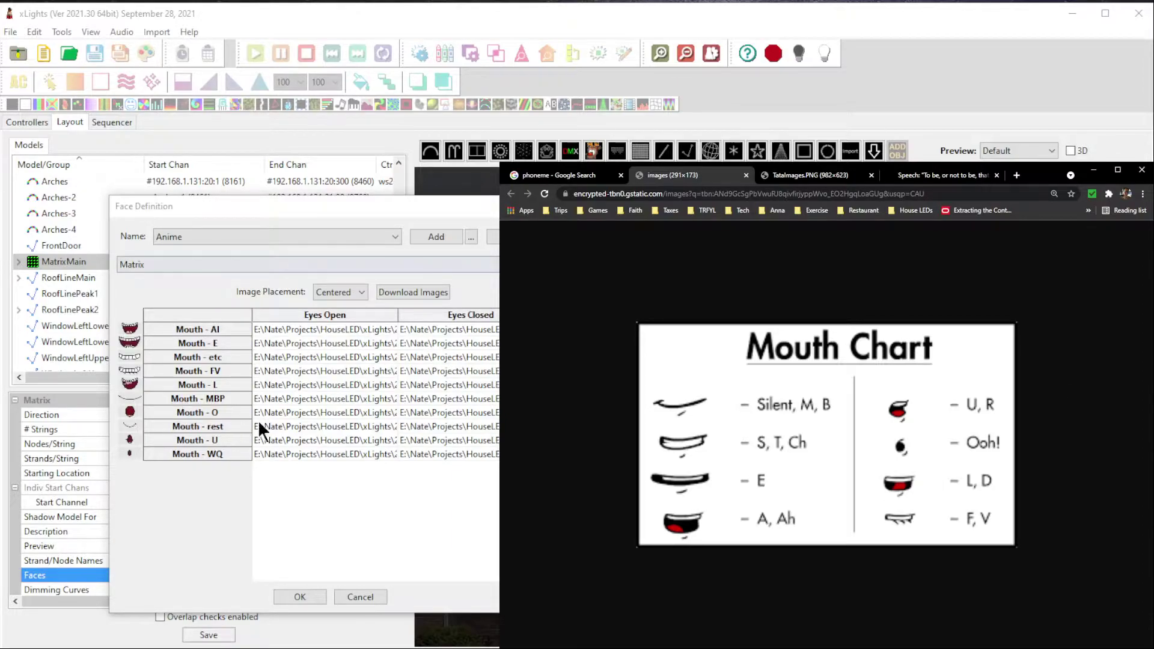
Step: Check the Mouth - AI eyes-open image path, view the TataImages screenshot, and reposition the Face Definition dialog
left_click(313, 204)
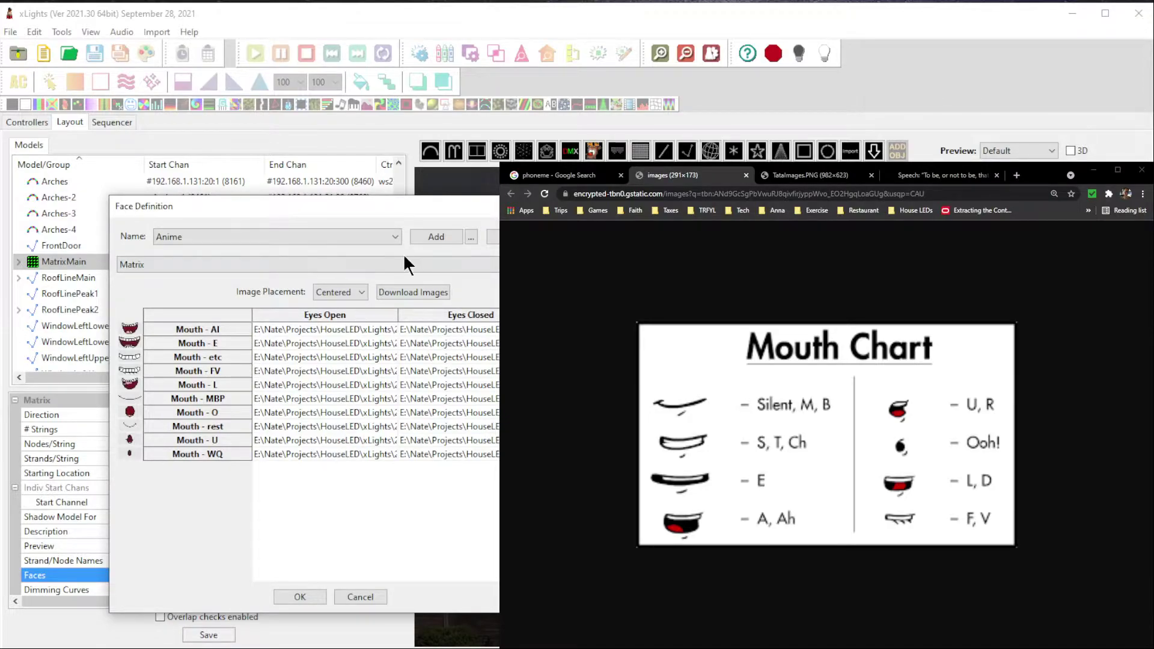
double_click(348, 329)
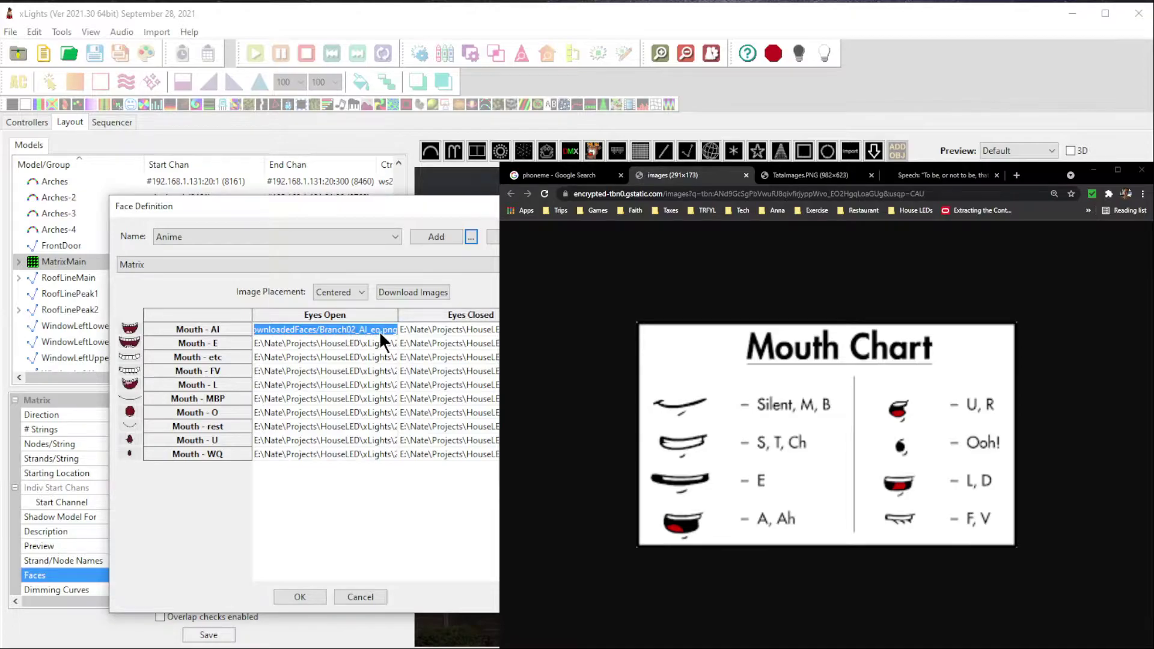
left_click(372, 497)
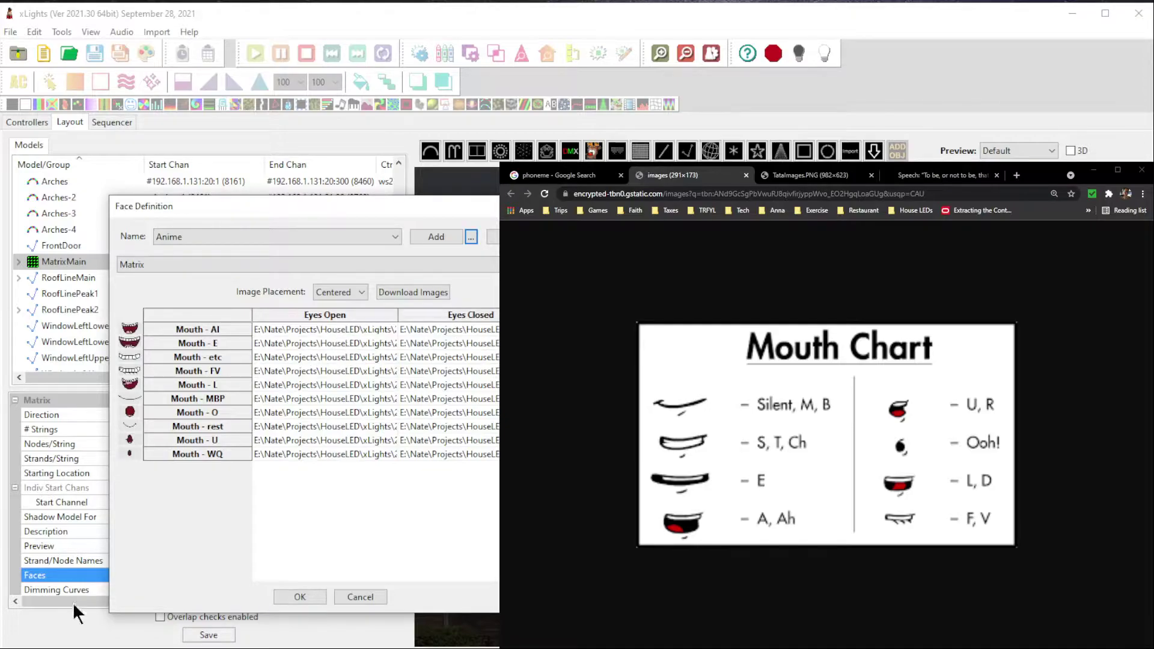
left_click(812, 175)
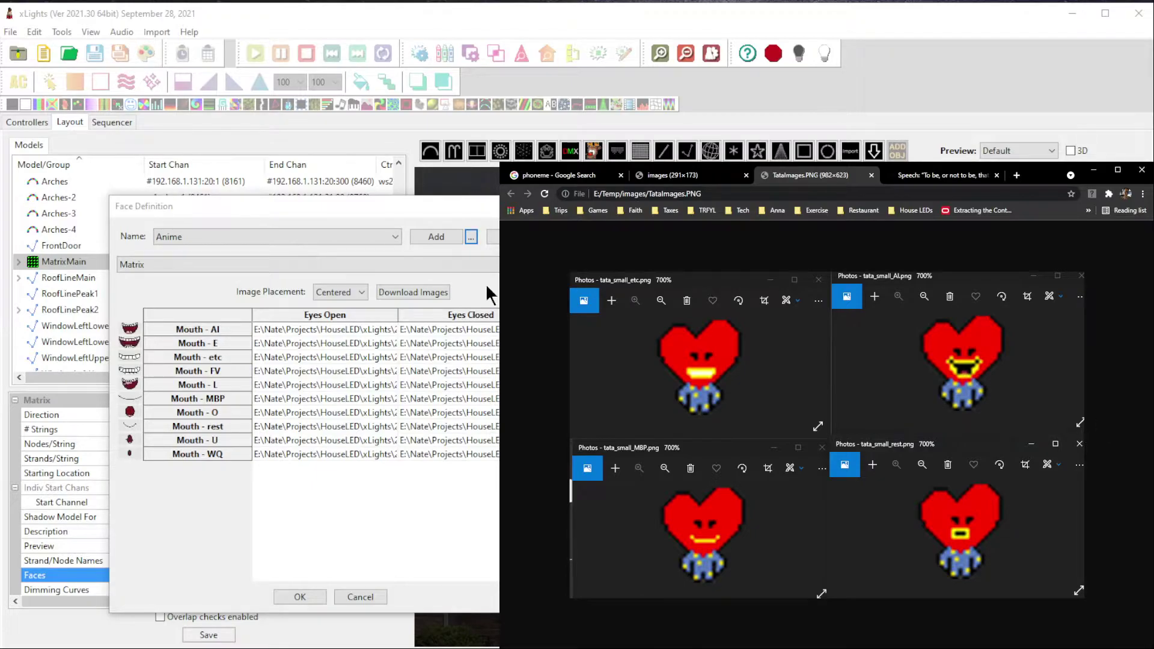
left_click_drag(300, 206, 250, 243)
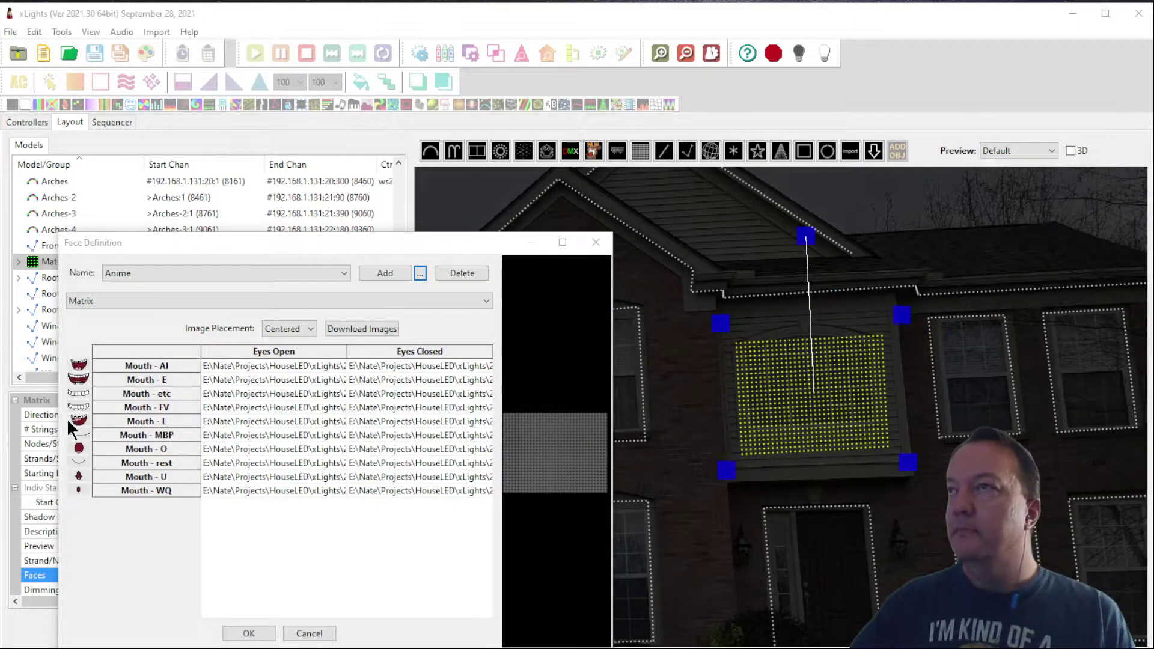
left_click_drag(291, 237, 416, 197)
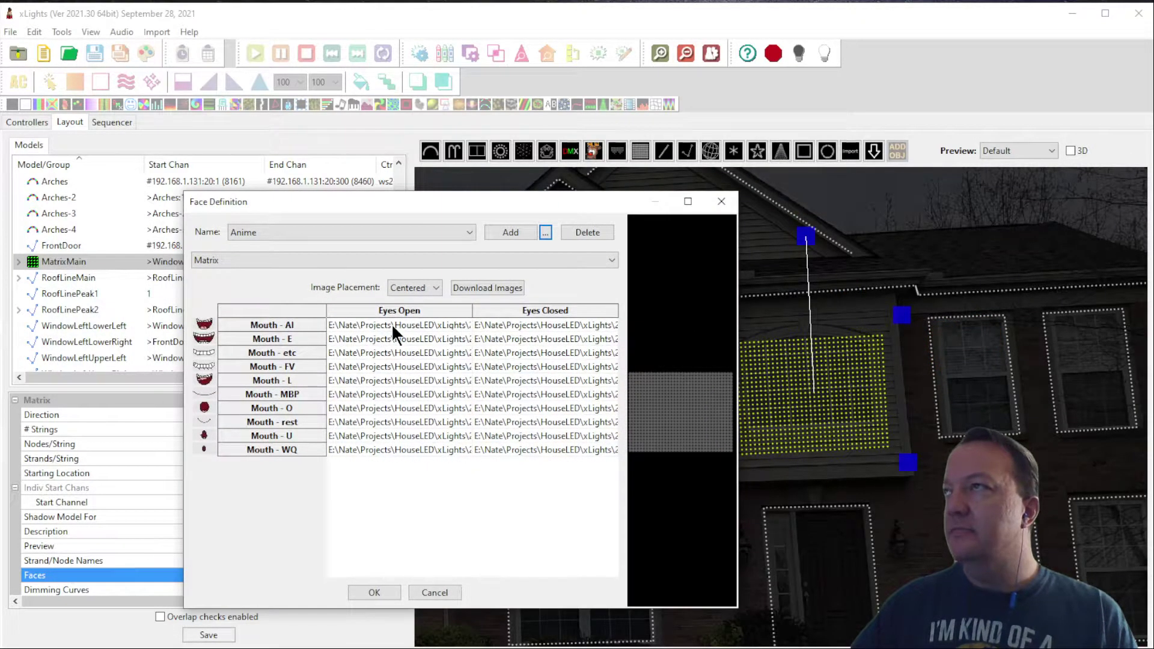
left_click(503, 288)
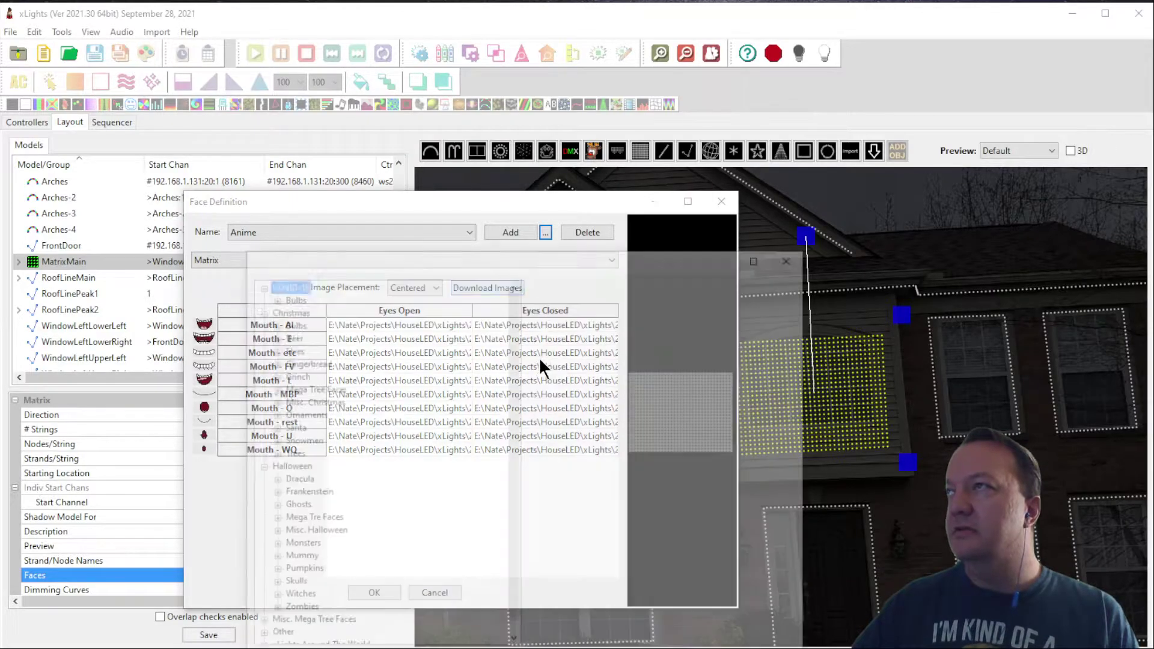
left_click_drag(485, 258, 521, 175)
left_click(303, 215)
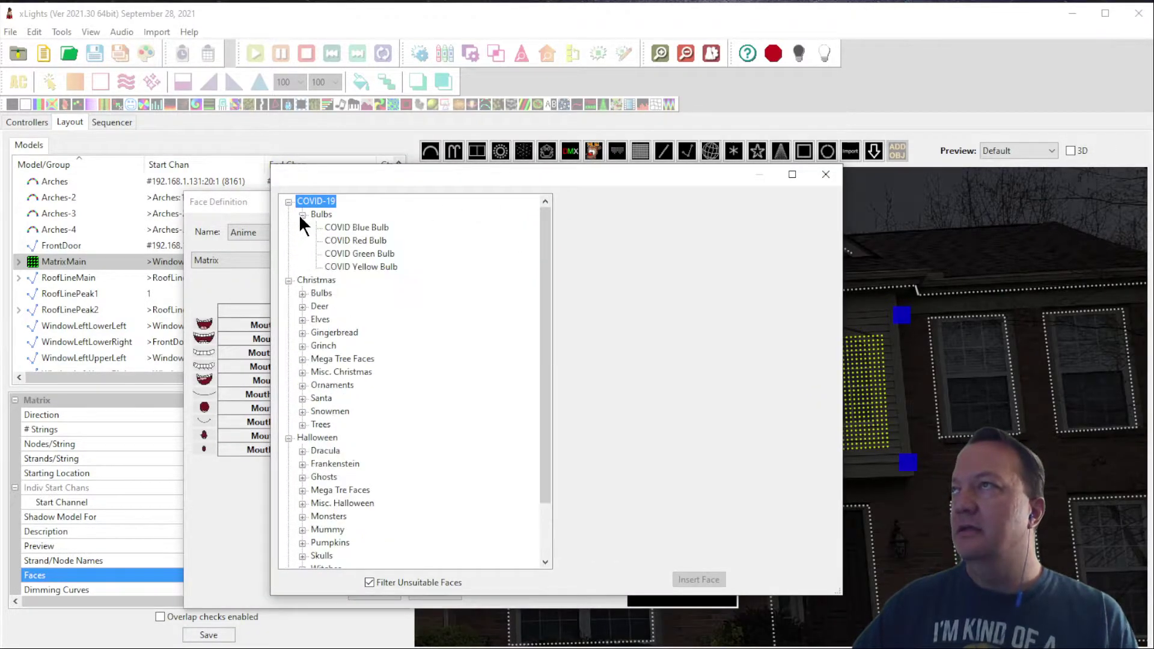
left_click(373, 228)
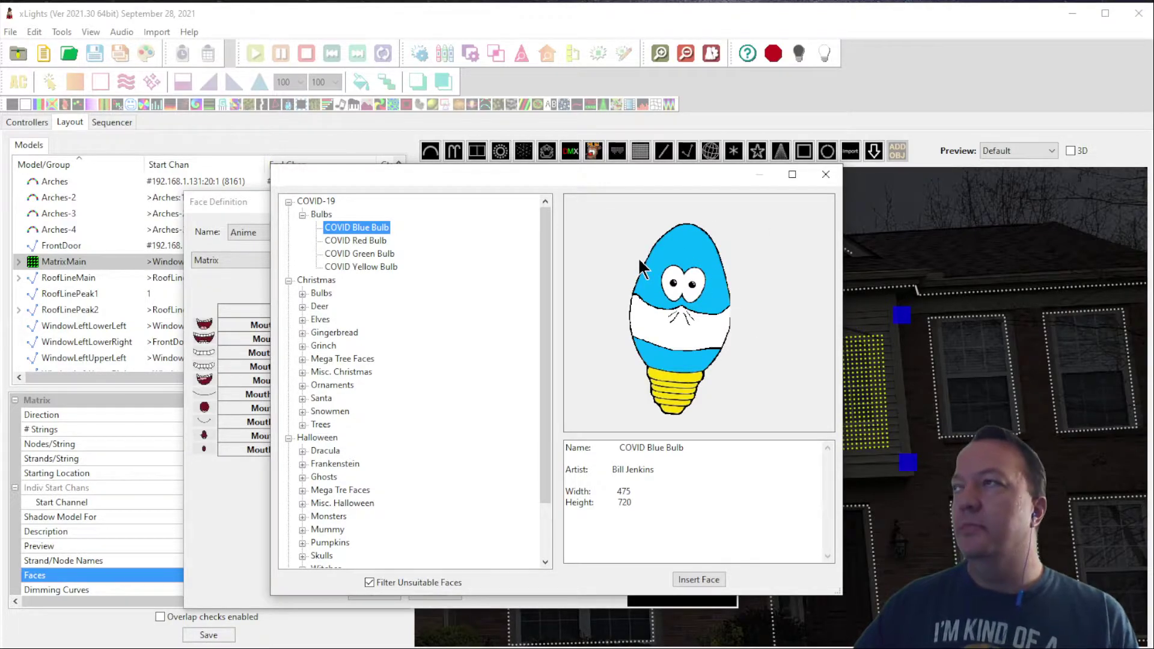
left_click(302, 399)
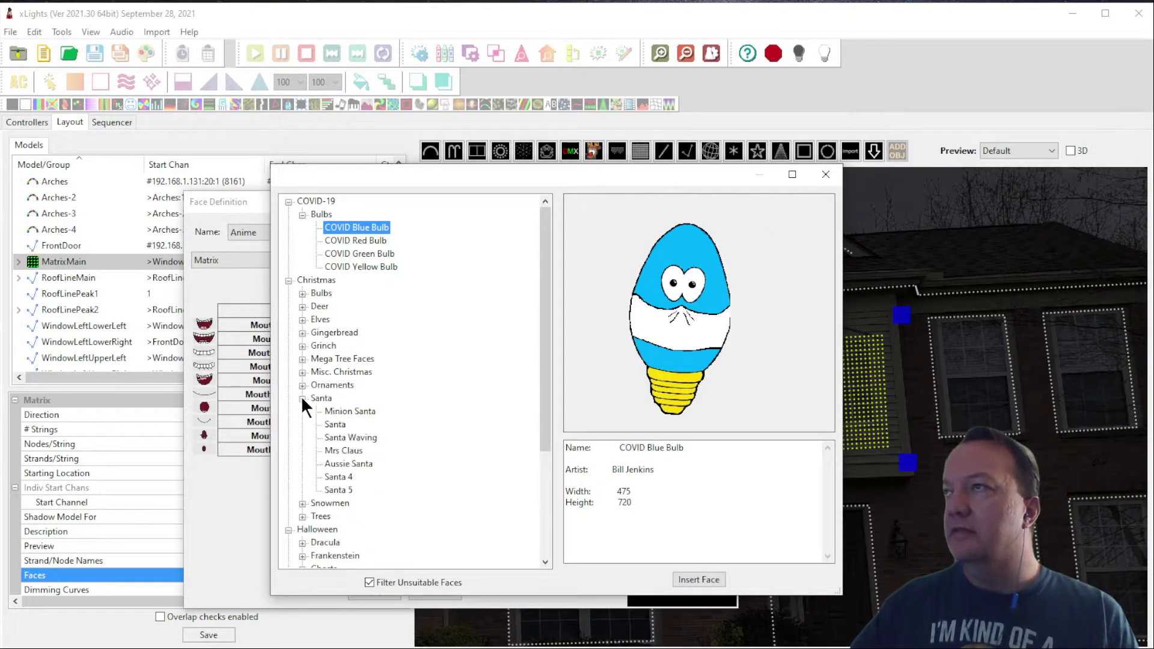
left_click(341, 424)
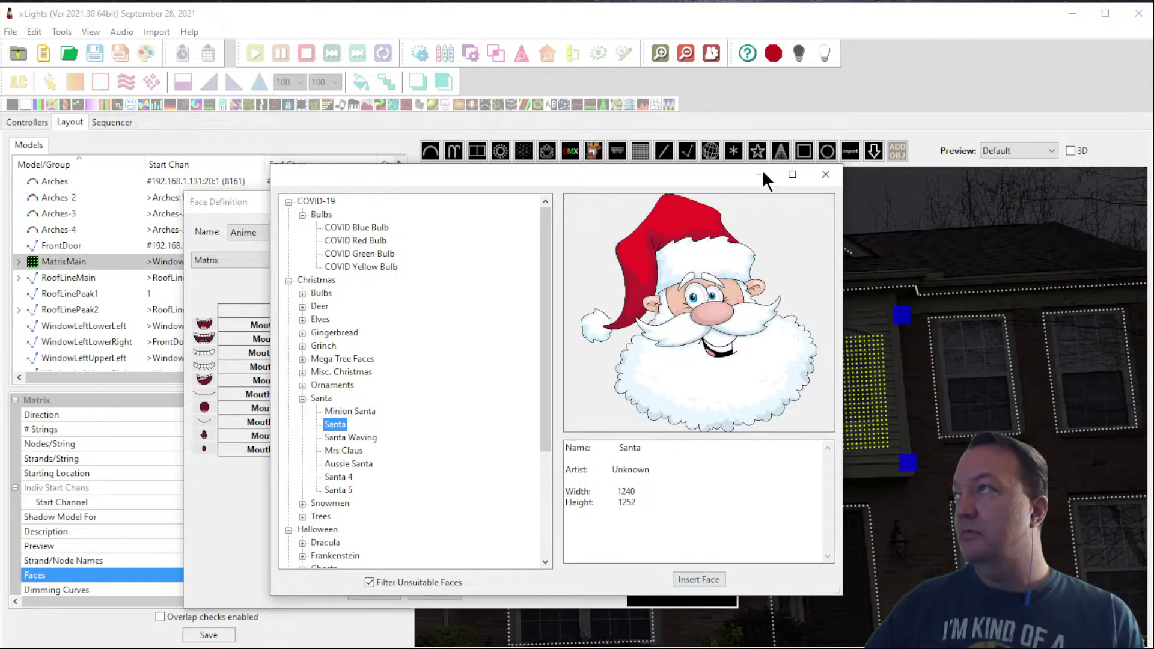
left_click(825, 175)
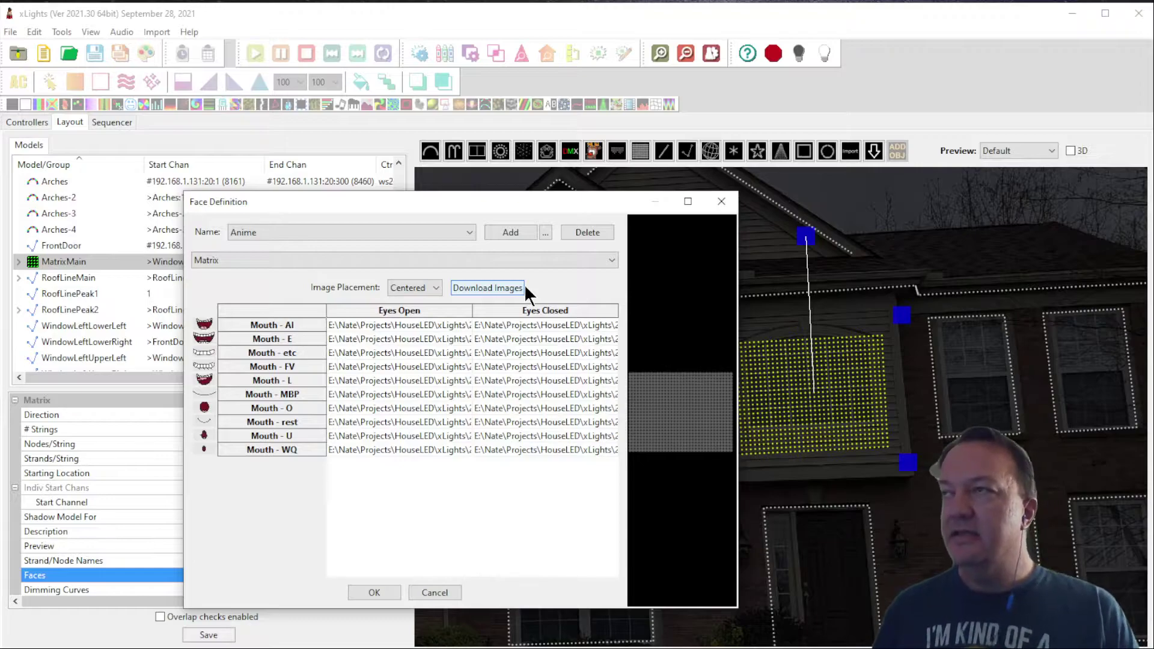
Step: Cancel the Anime face definition unchanged, then open and close the File menu
left_click(409, 232)
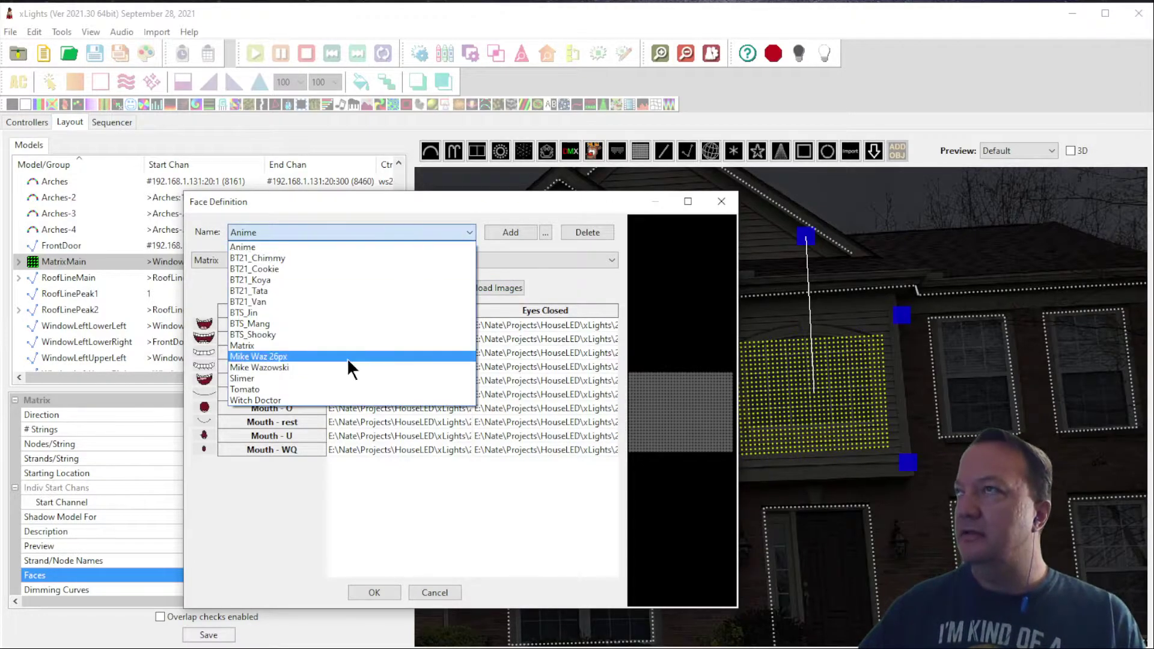
left_click(582, 204)
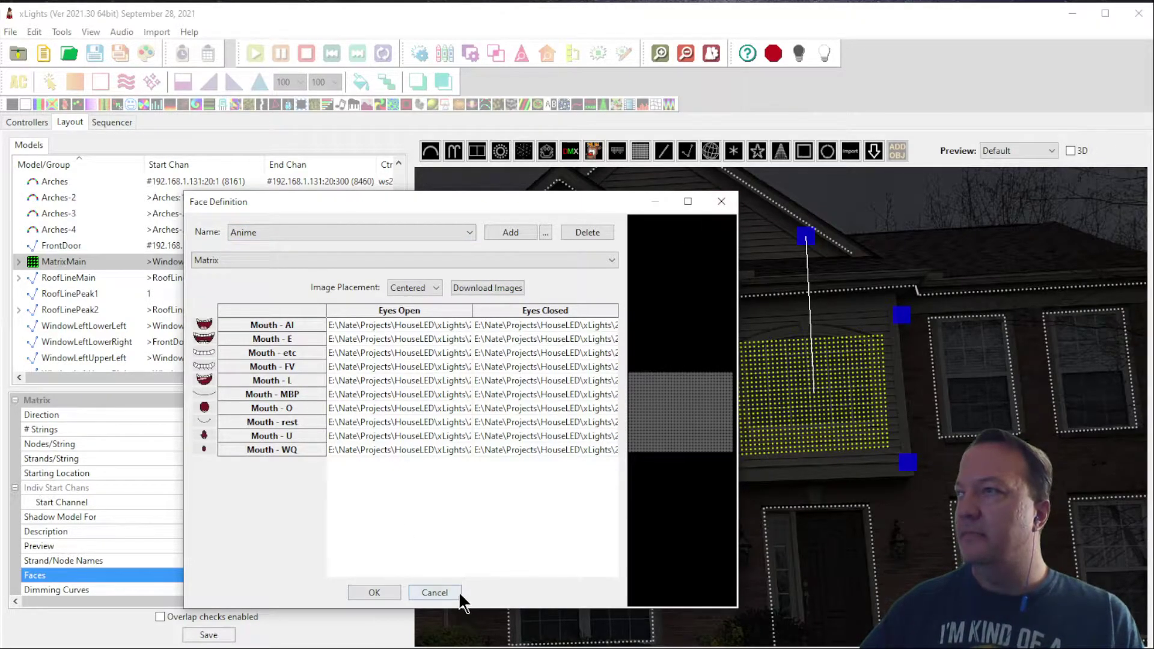
left_click(434, 593)
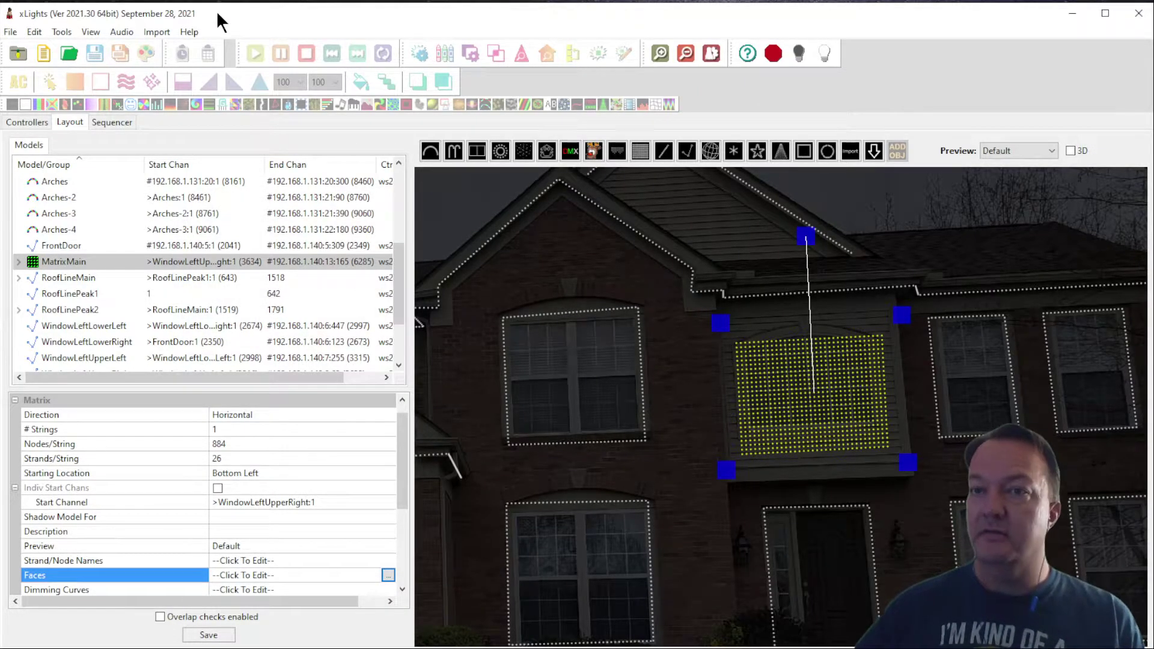
left_click(10, 32)
left_click(9, 35)
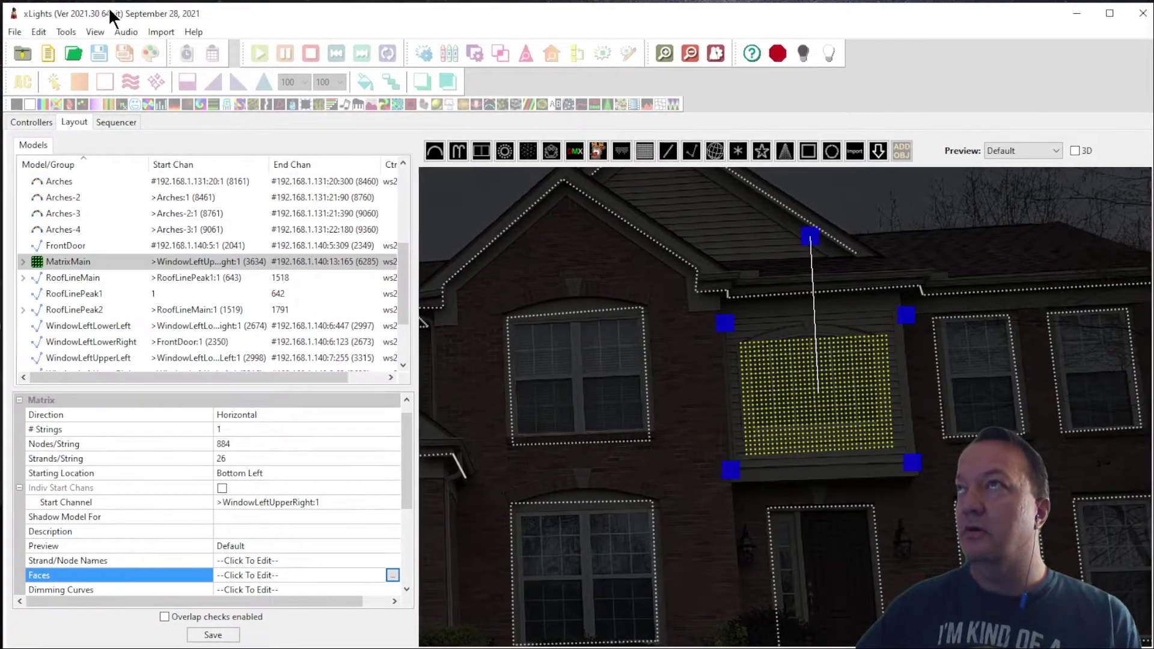
Step: Create a new 40 fps musical sequence using the song from E:\Temp\audio
left_click(14, 30)
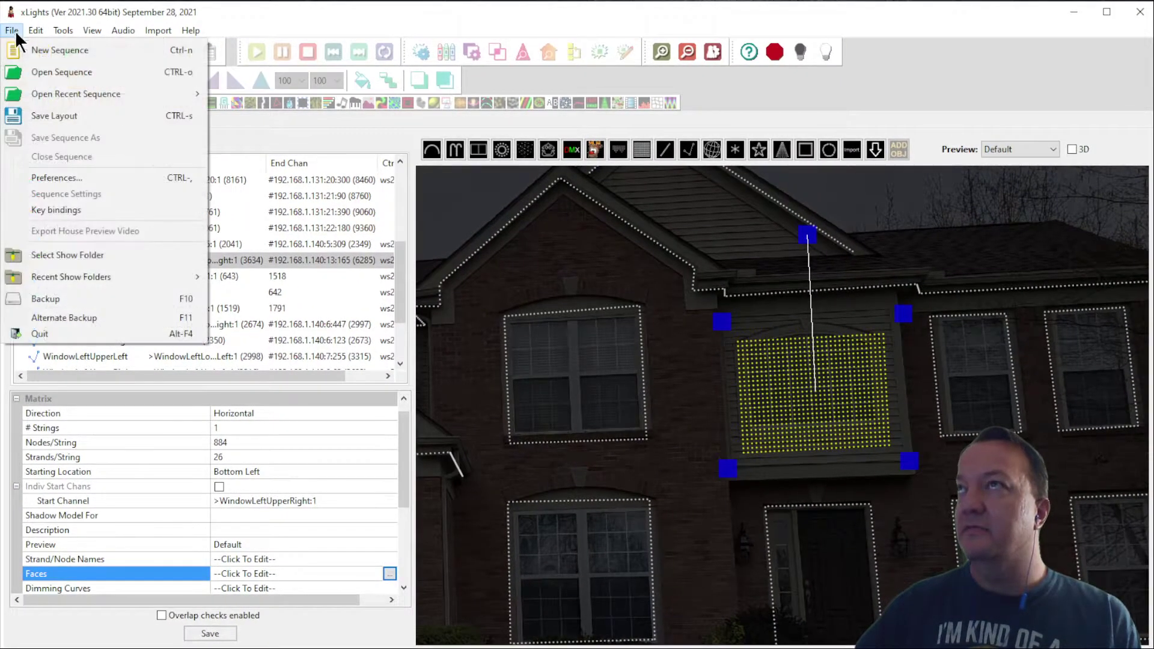
left_click(54, 52)
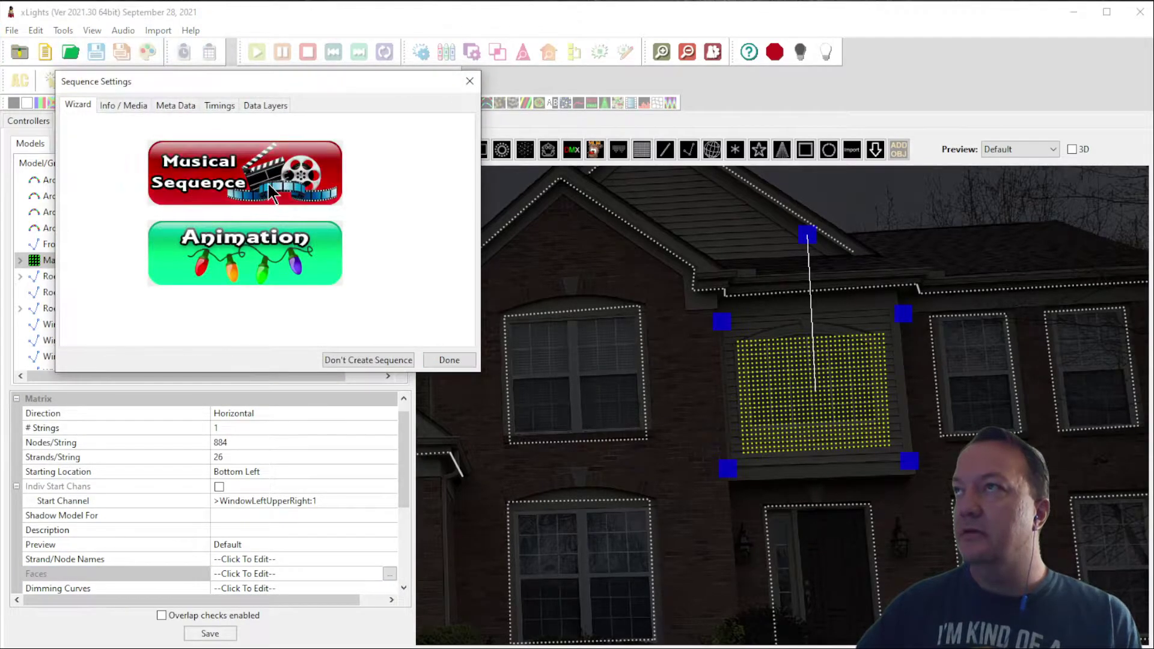
left_click(244, 173)
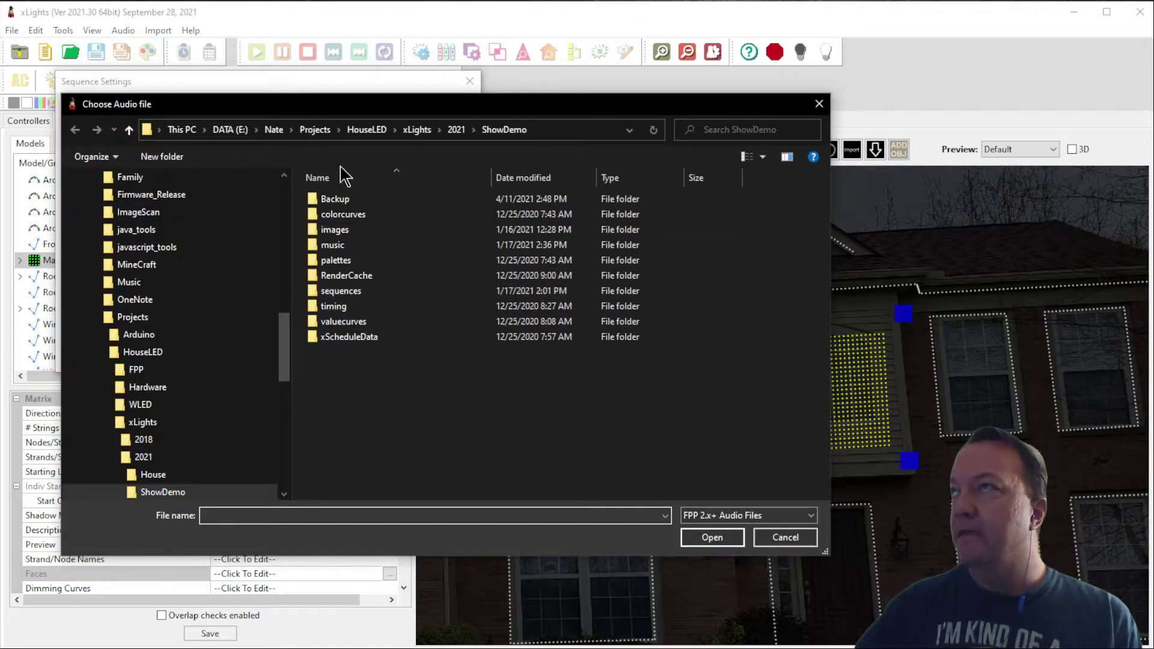
left_click(230, 130)
double_click(338, 352)
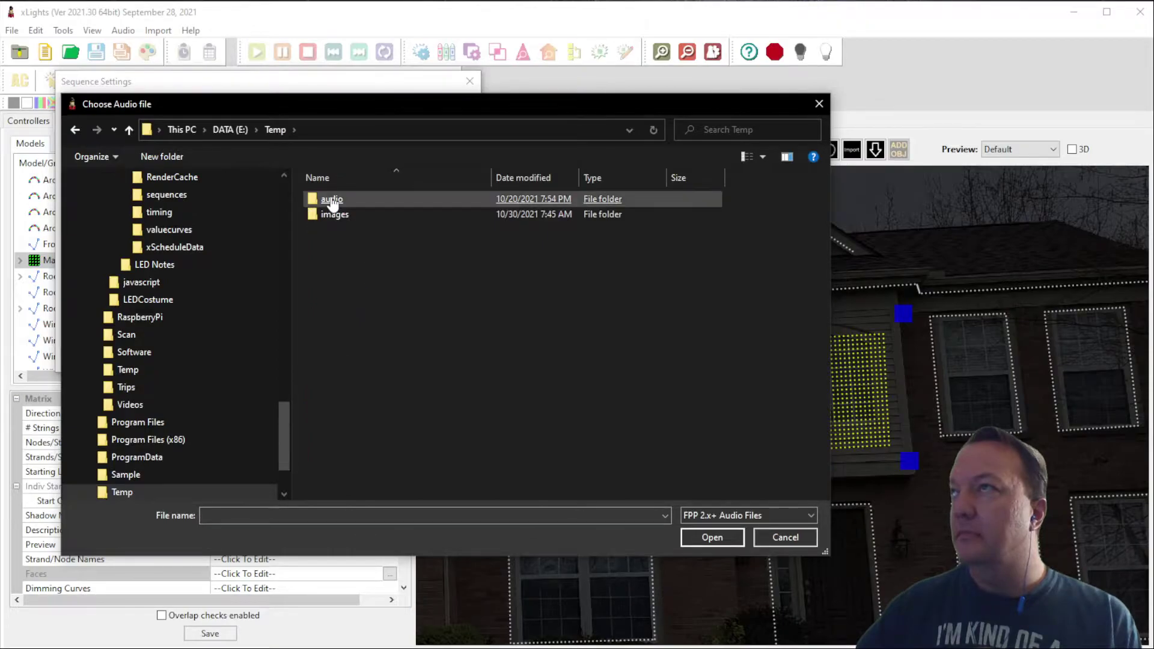
double_click(331, 199)
double_click(353, 199)
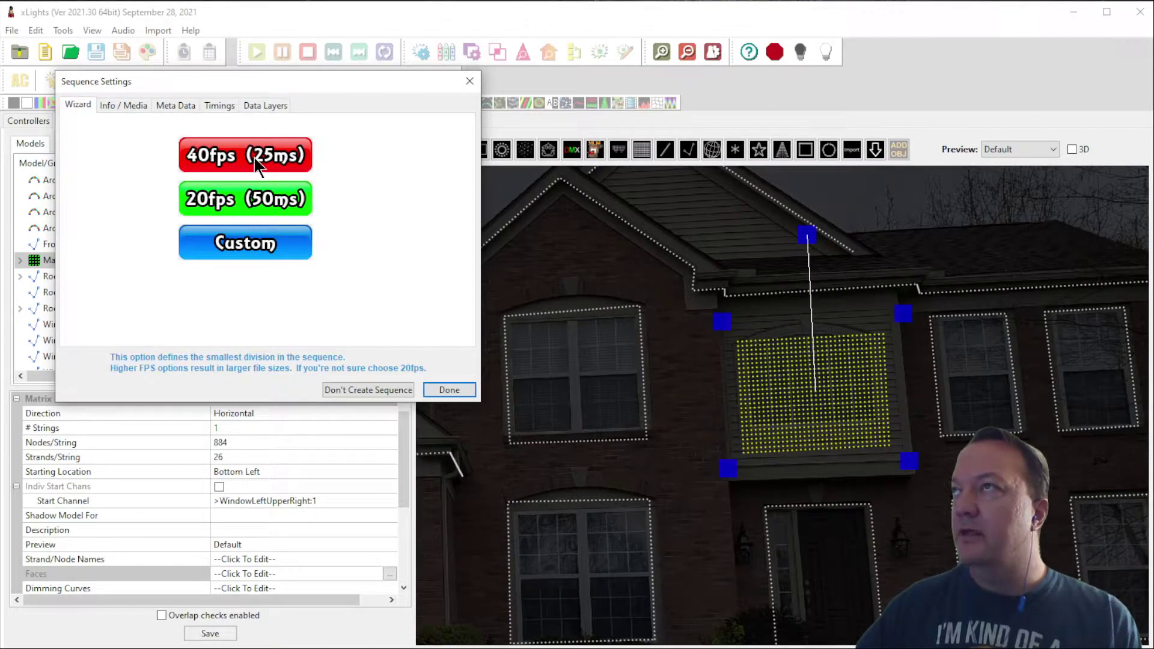
left_click(255, 159)
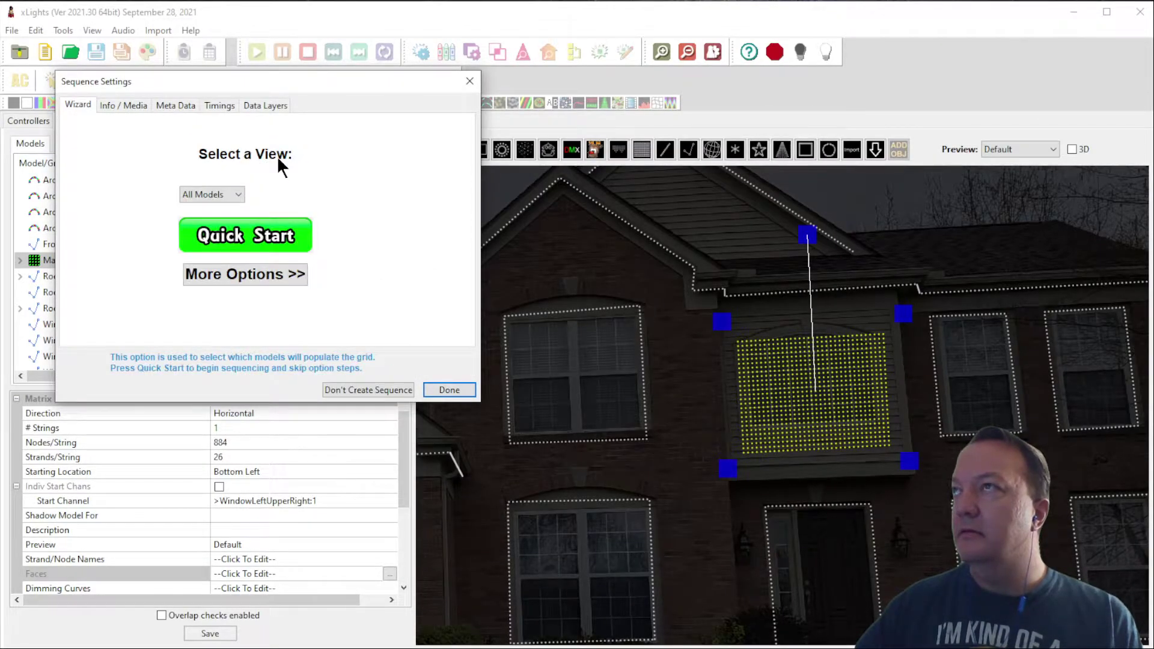
left_click(449, 390)
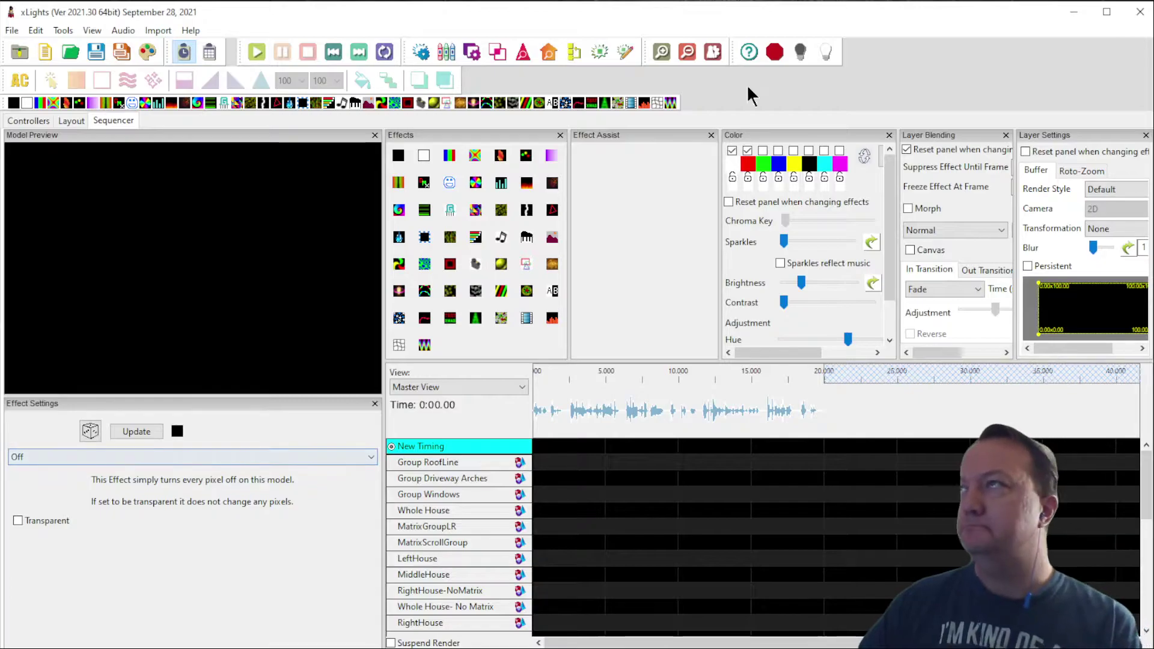
Step: Play and pause the song, zoom the timeline in, and keep the Master View
left_click(258, 52)
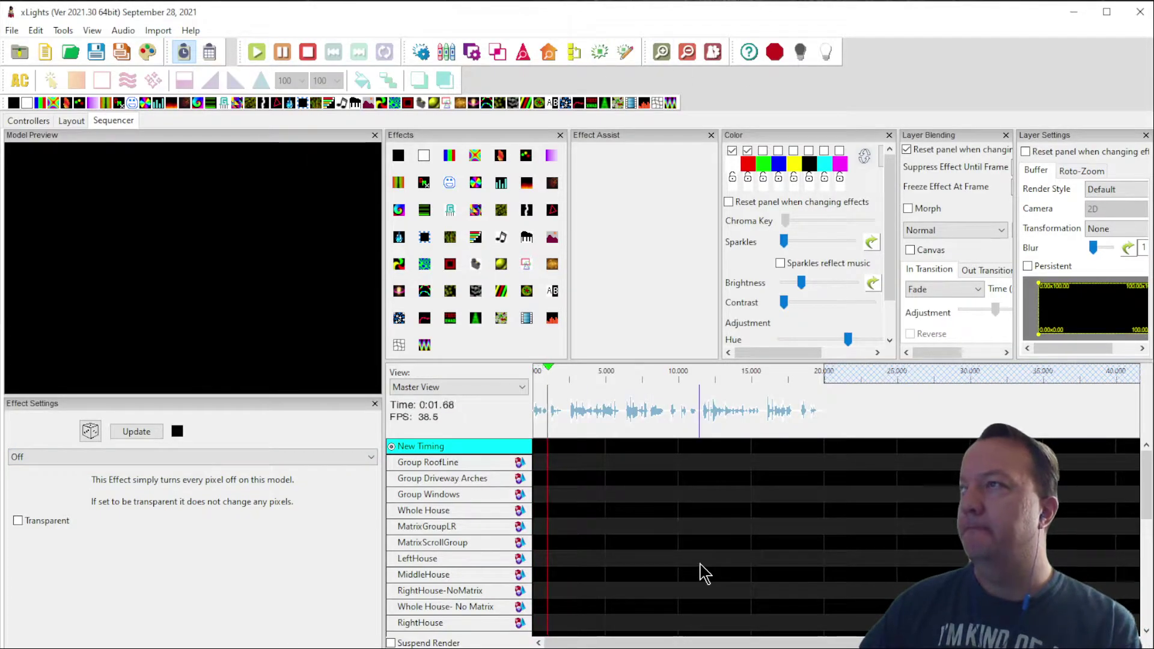
left_click(282, 52)
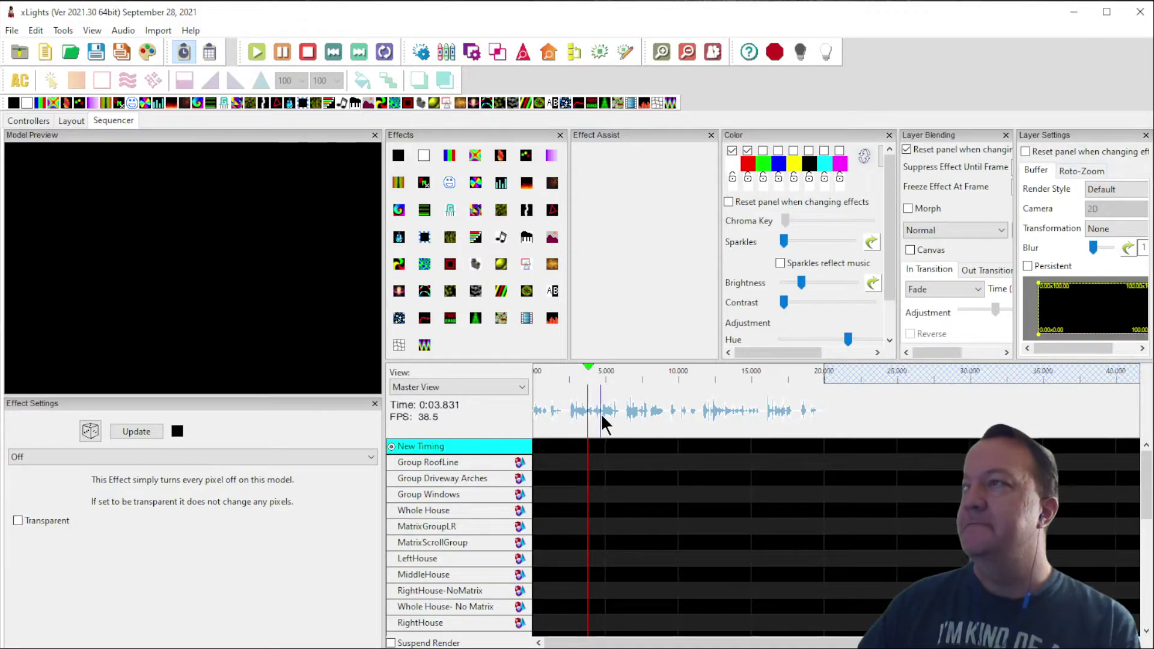
left_click(662, 52)
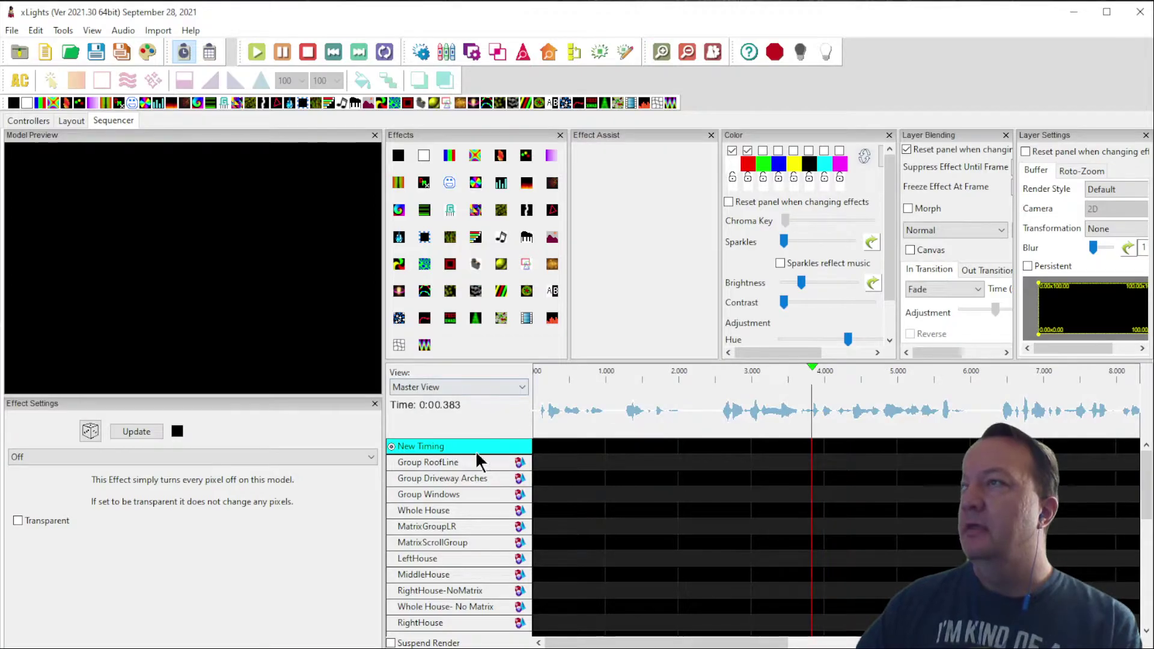
left_click(421, 386)
left_click(477, 402)
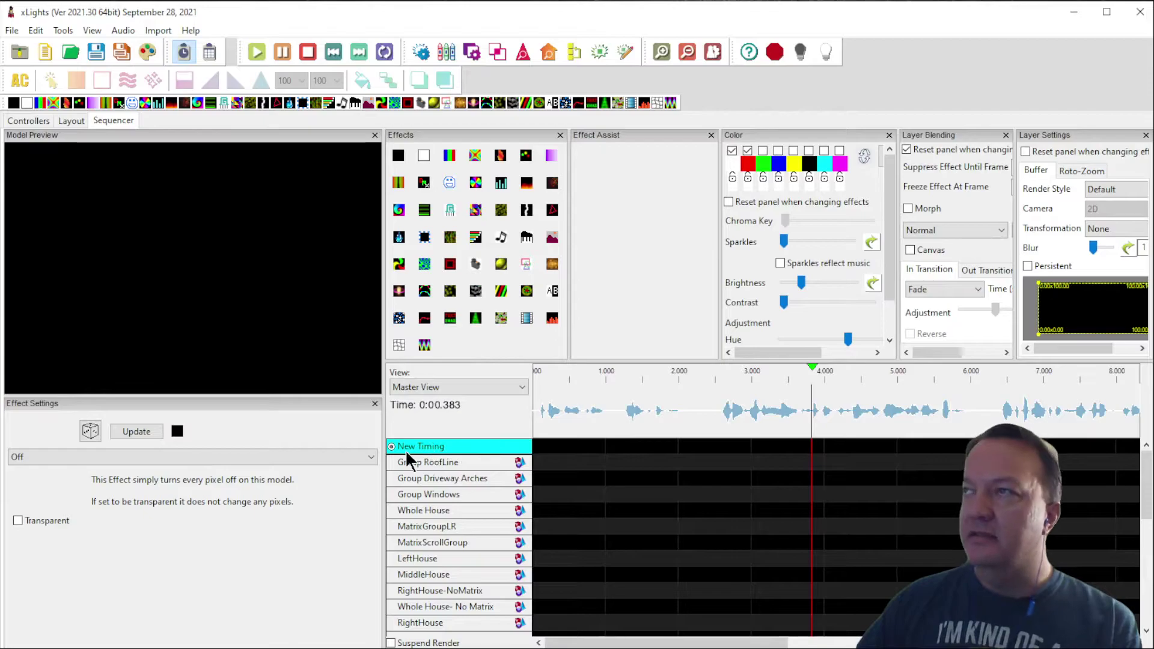
Step: Open the Import Lyrics dialog for the New Timing track
right_click(447, 446)
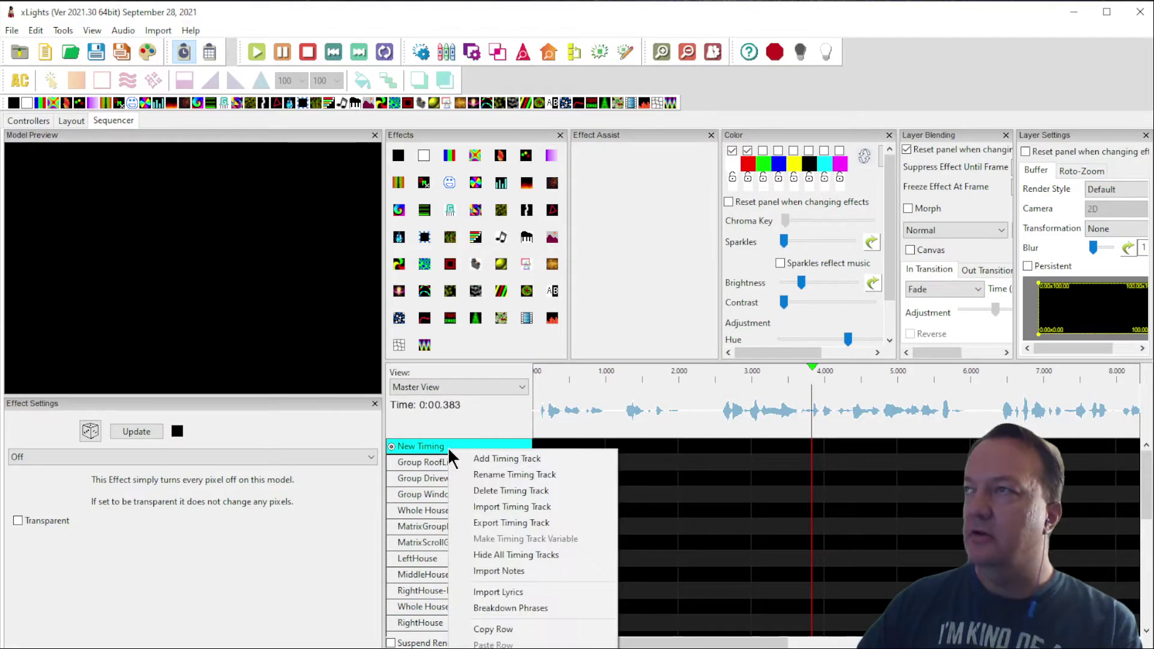
left_click(507, 593)
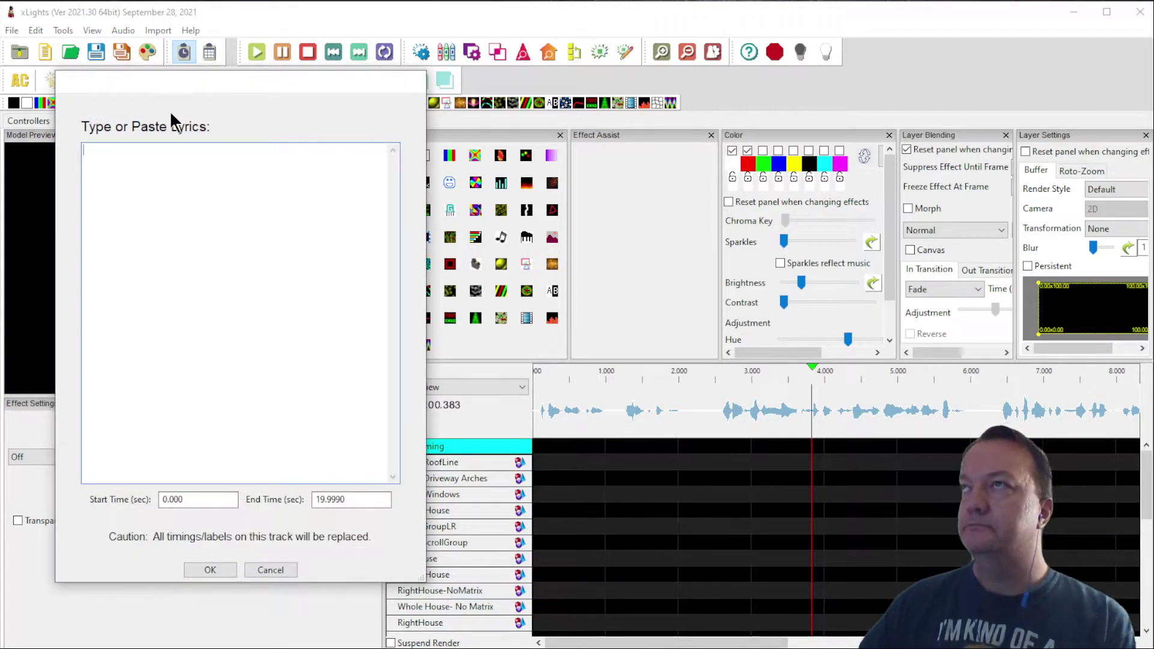
left_click_drag(246, 85, 274, 99)
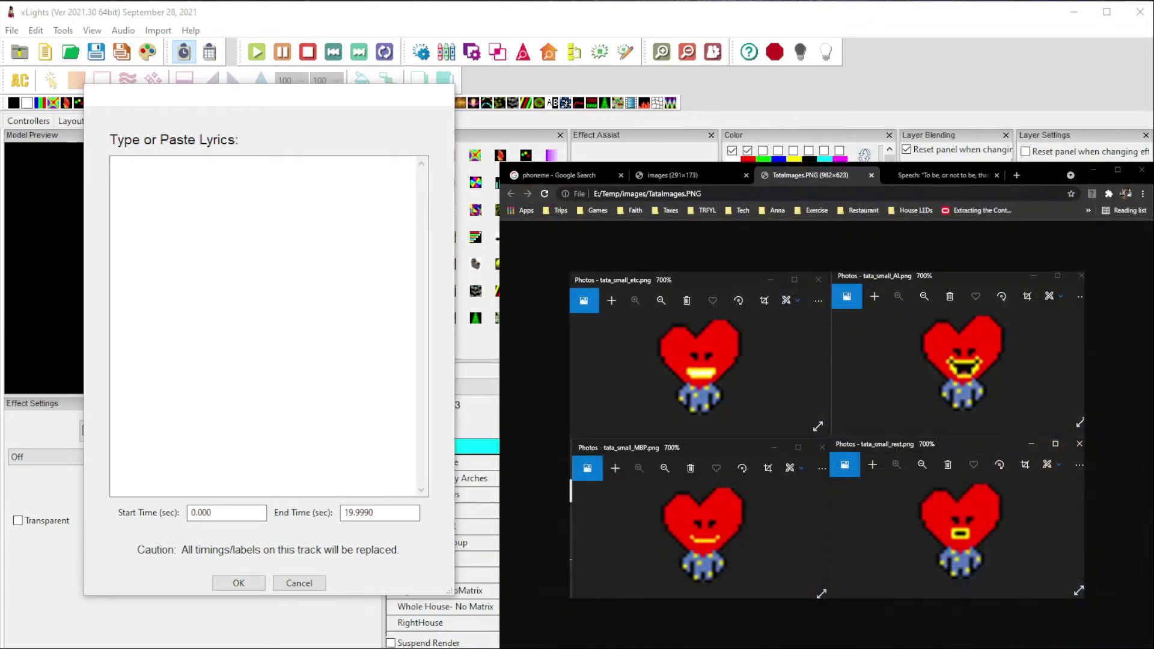
Step: Paste the first nine lines of Hamlet's speech as lyrics and import them
left_click(943, 175)
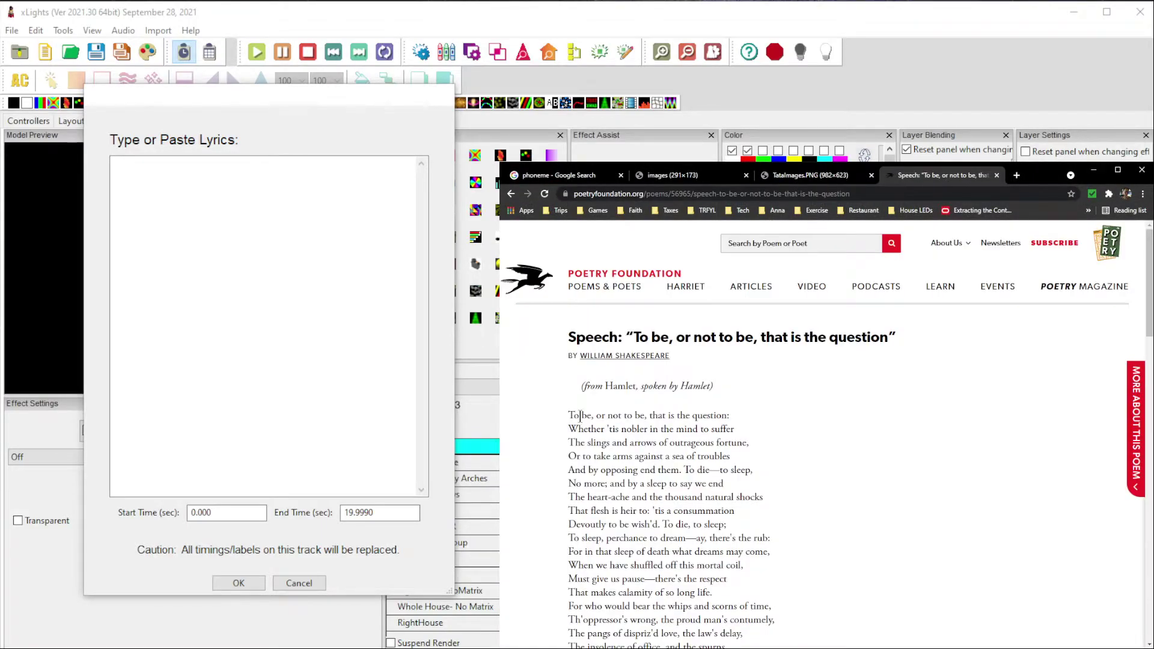
left_click_drag(728, 525, 564, 414)
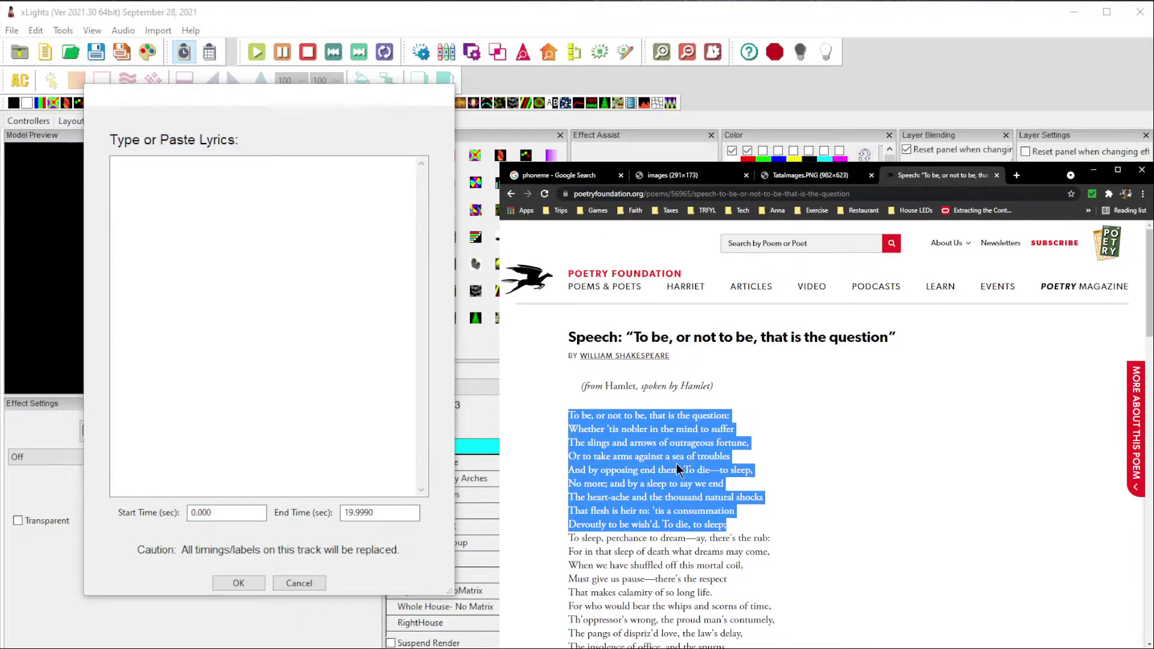
left_click(213, 327)
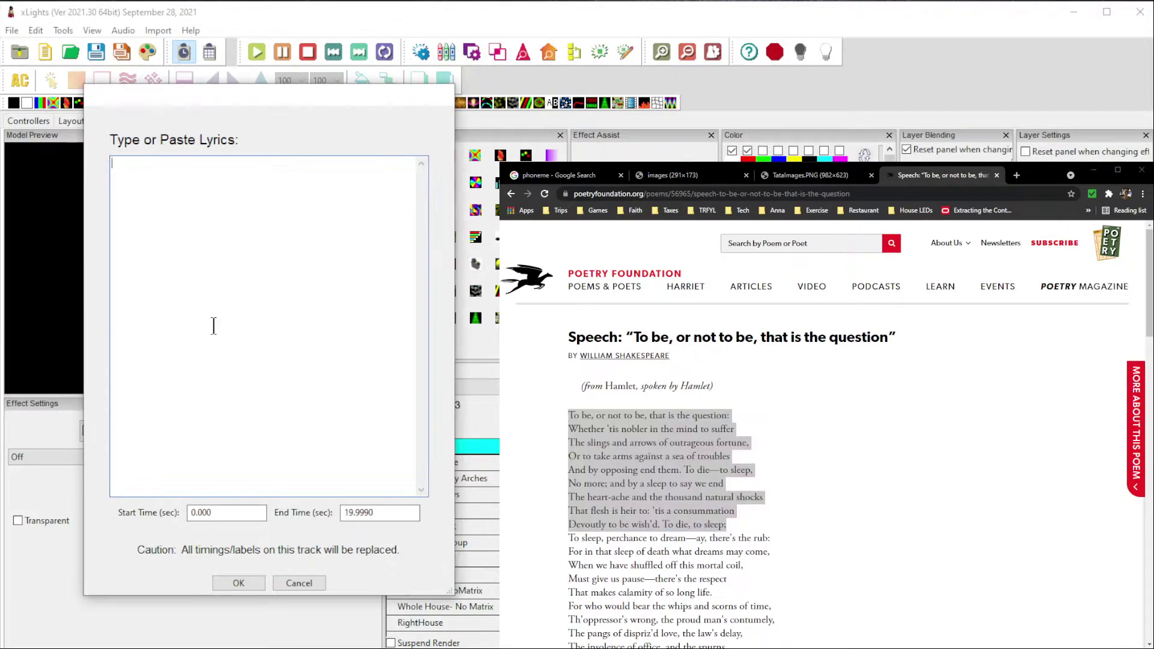
right_click(214, 325)
left_click(228, 385)
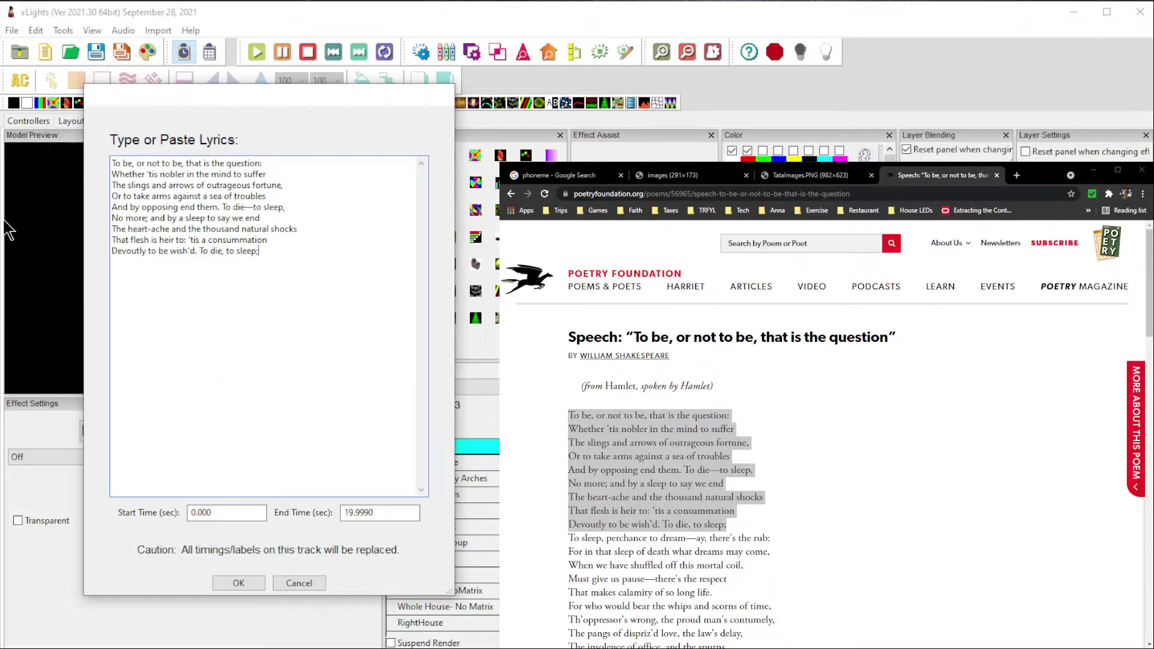
left_click(284, 174)
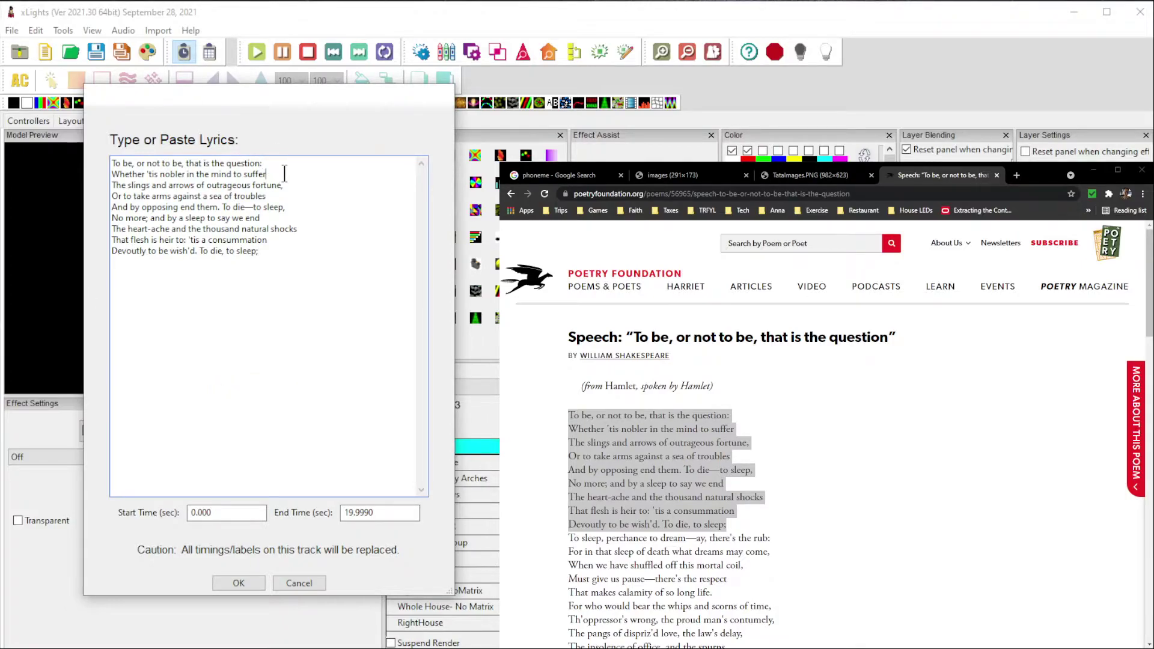
left_click(300, 209)
left_click(238, 583)
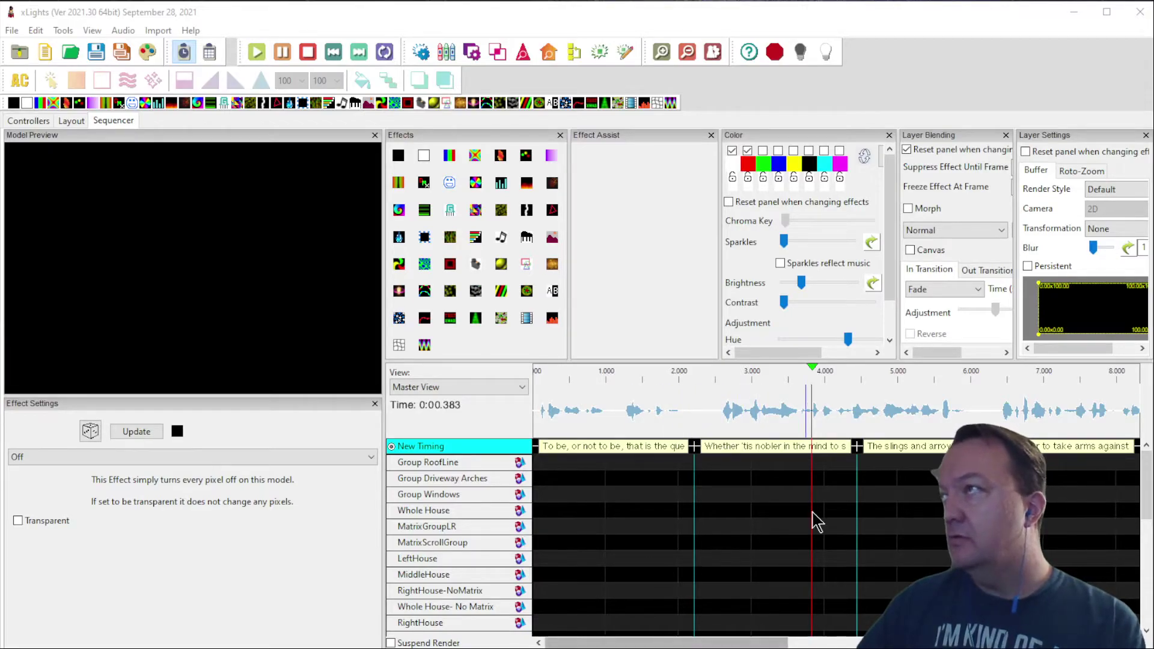
Step: Zoom across the lyric phrases and play the first phrase, 'To be, or not to be, that is the question.'
left_click(687, 52)
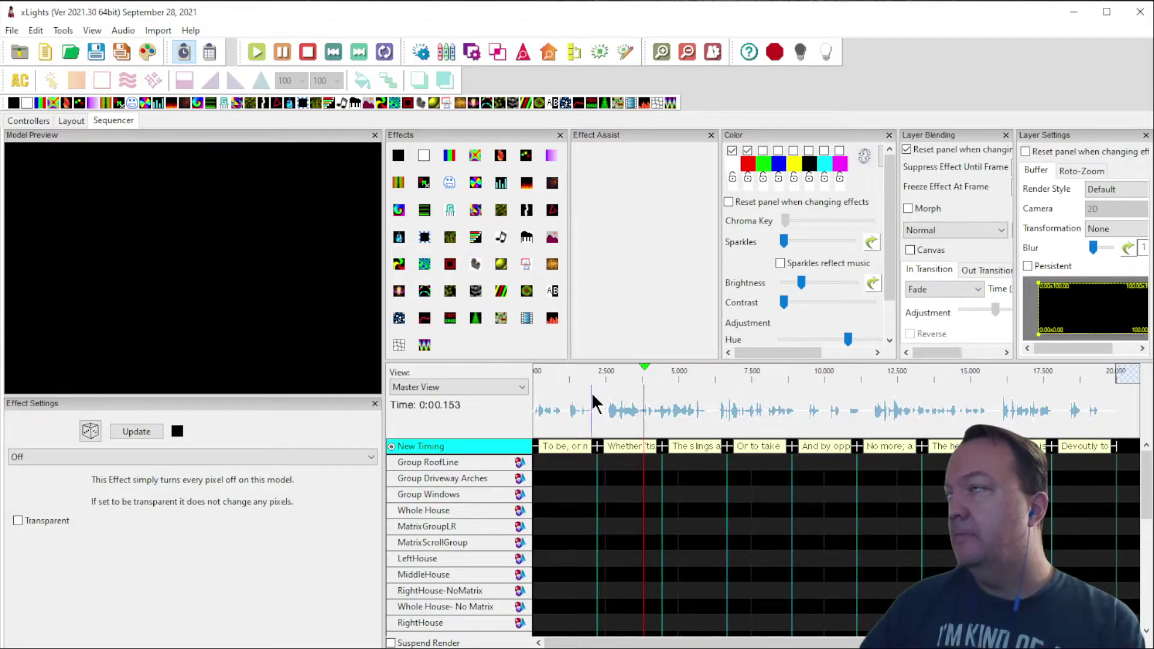
left_click(662, 51)
left_click(662, 52)
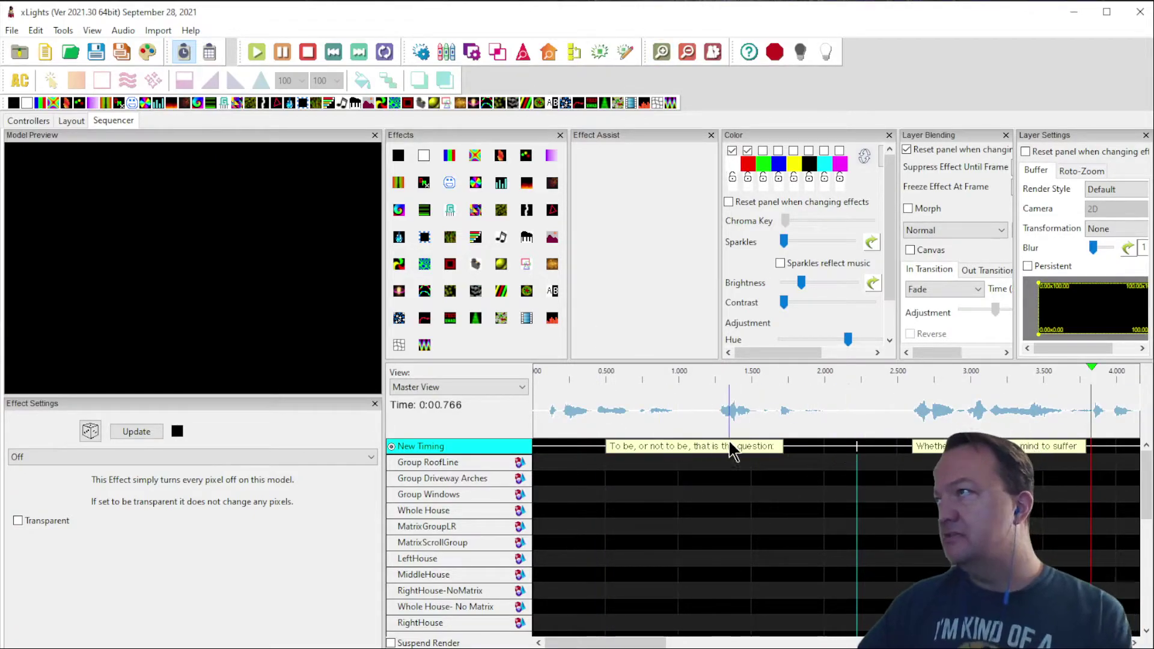
left_click(672, 455)
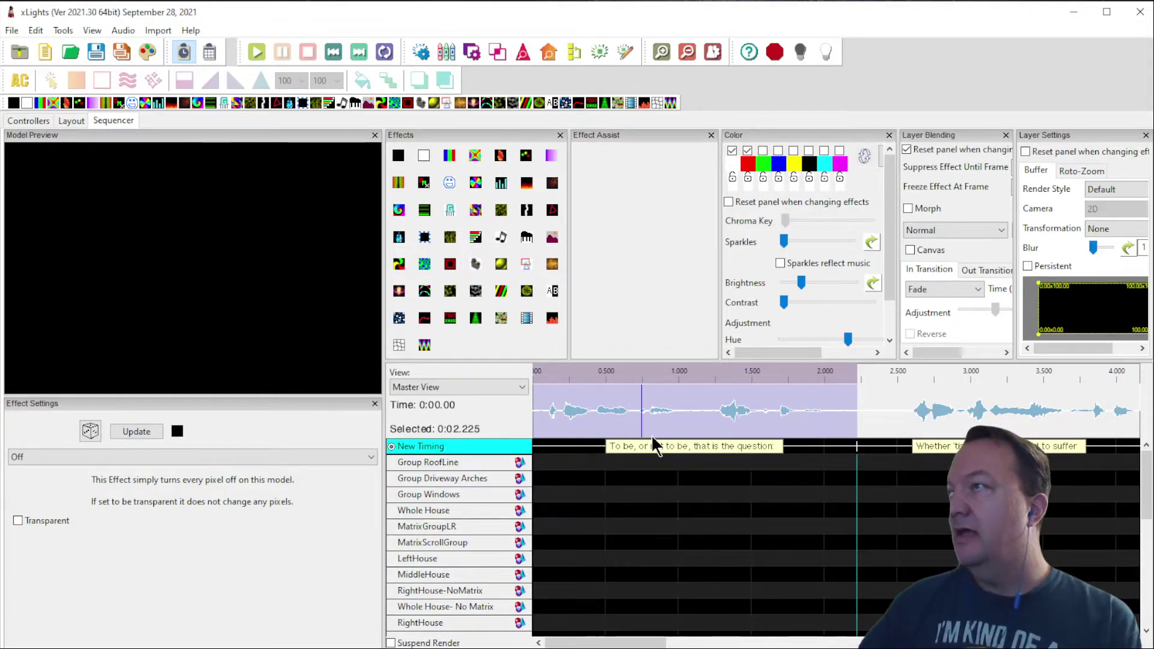
right_click(510, 448)
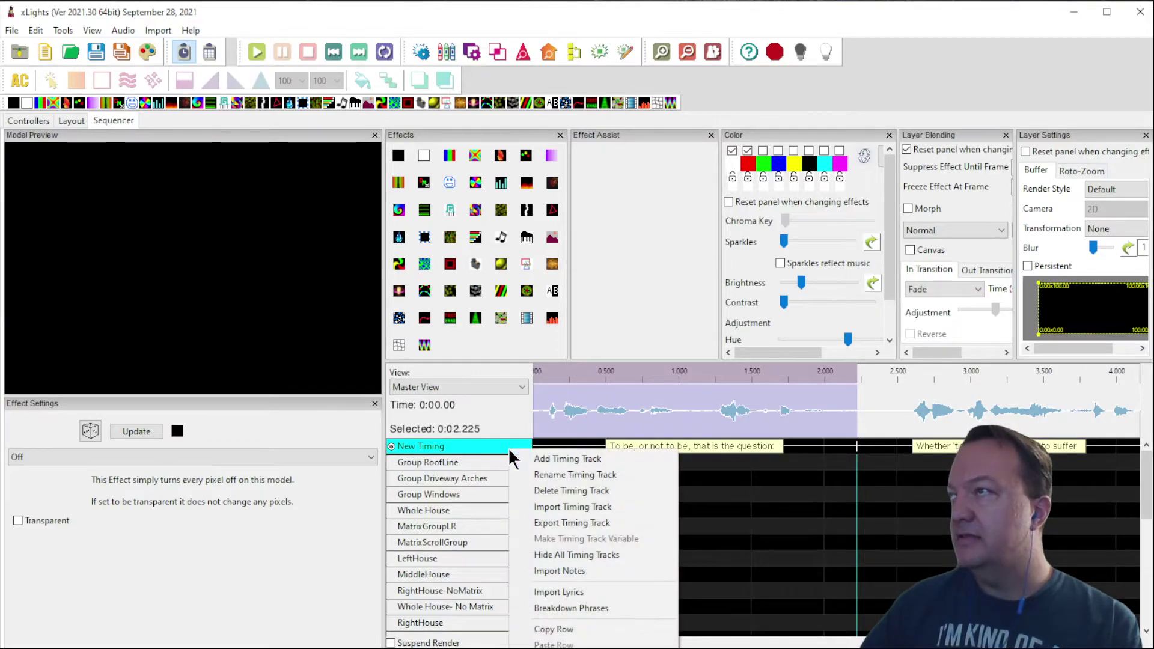
Step: Break the lyric phrases down into word timing marks and select the 'To' word
left_click(579, 609)
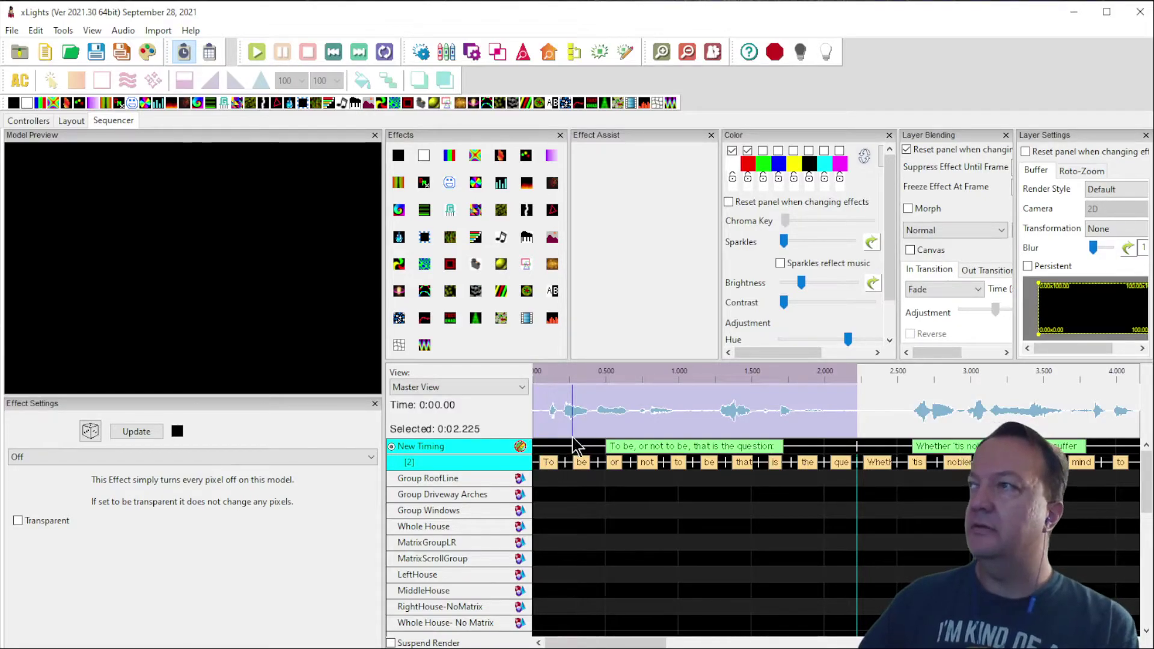
left_click(552, 467)
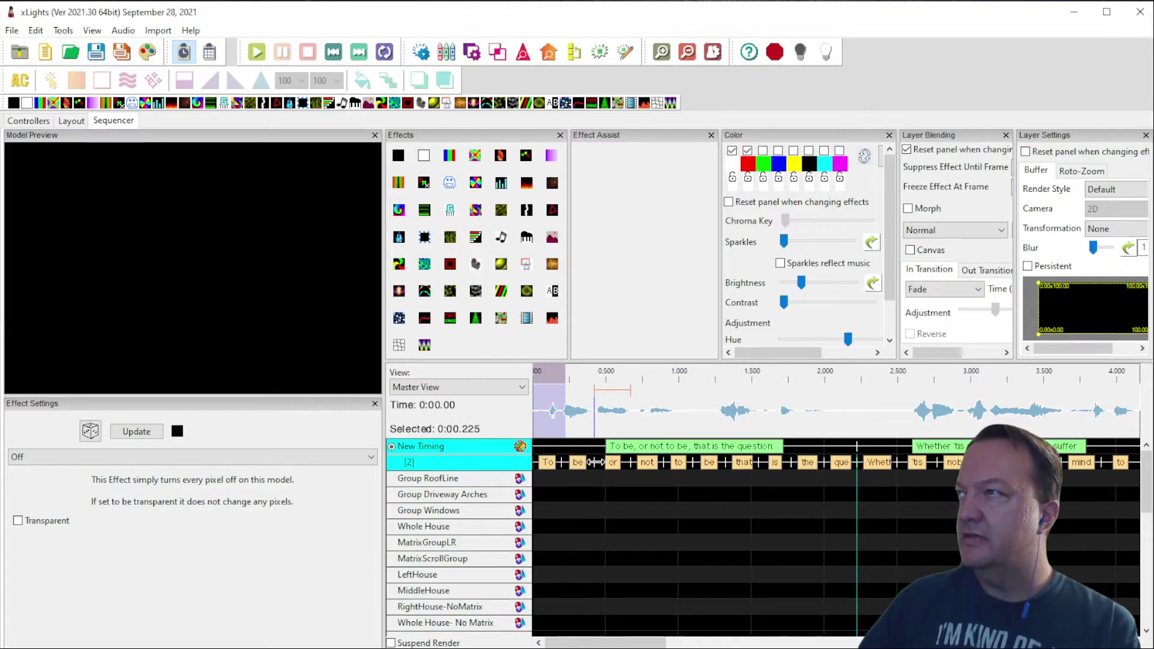
Step: Shorten the 'be' mark and end 'or' earlier, playing the selection to check timing
left_click_drag(595, 461, 590, 462)
left_click(547, 463)
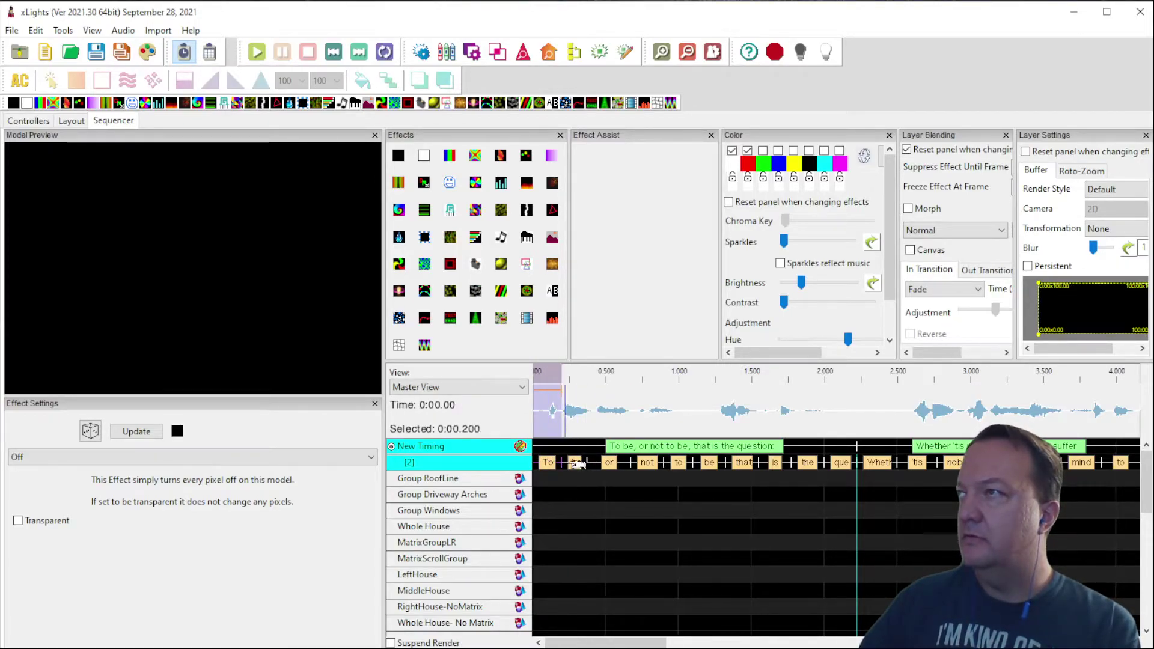
left_click(576, 464)
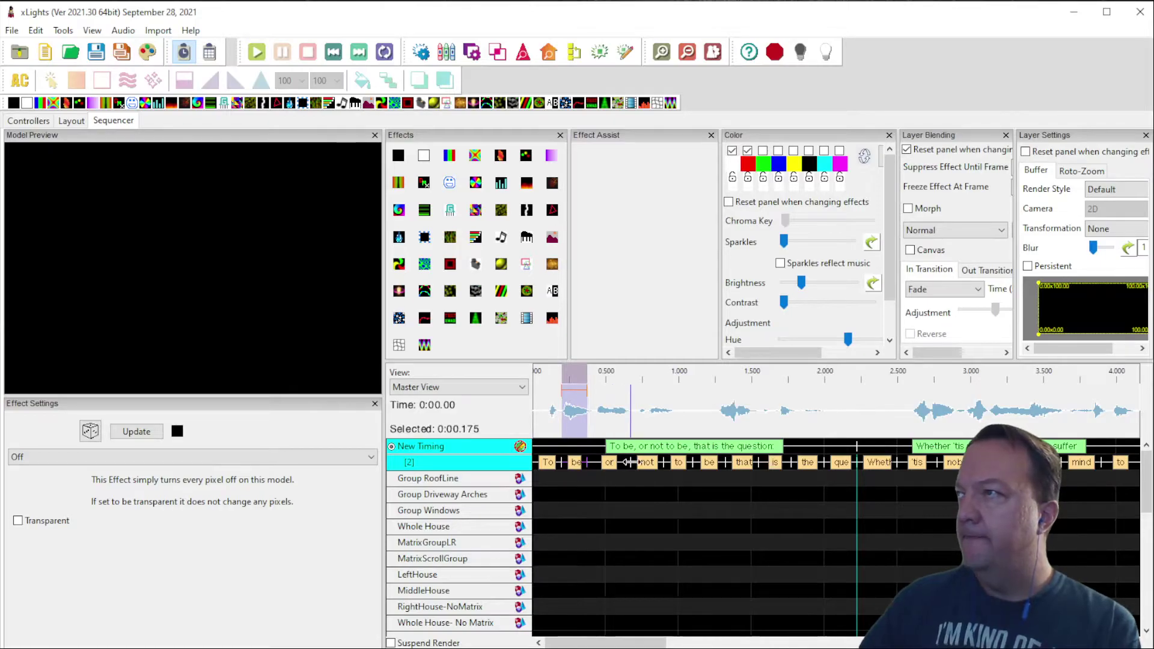
left_click_drag(629, 462, 609, 463)
key("space")
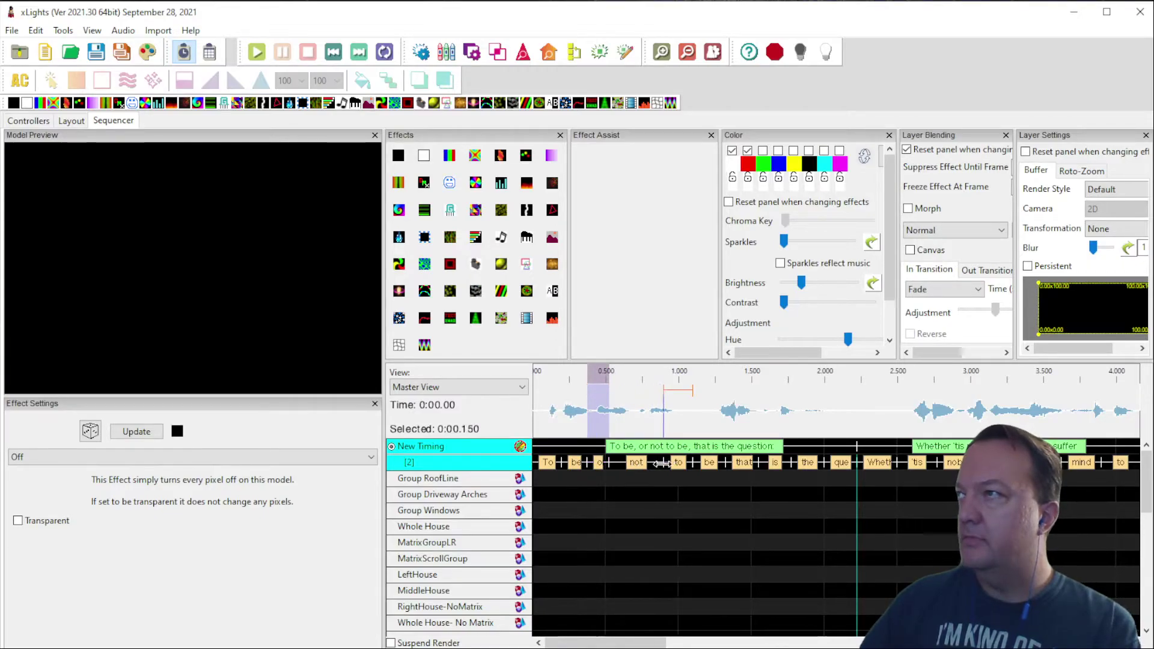
Step: Shorten 'not' and move the end and start of 'to' earlier to match the waveform
mouse_move(661, 463)
left_mouse_down()
mouse_move(629, 463)
mouse_move(643, 463)
left_mouse_up()
key("space")
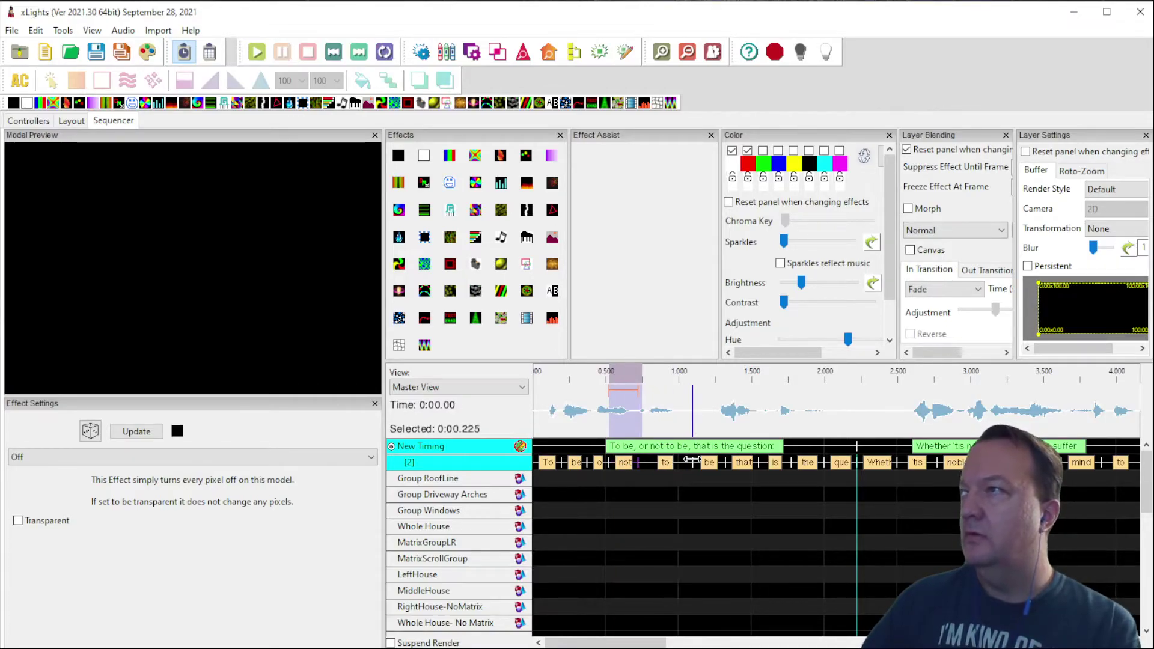
mouse_move(693, 462)
left_mouse_down()
mouse_move(625, 463)
mouse_move(639, 464)
left_mouse_up()
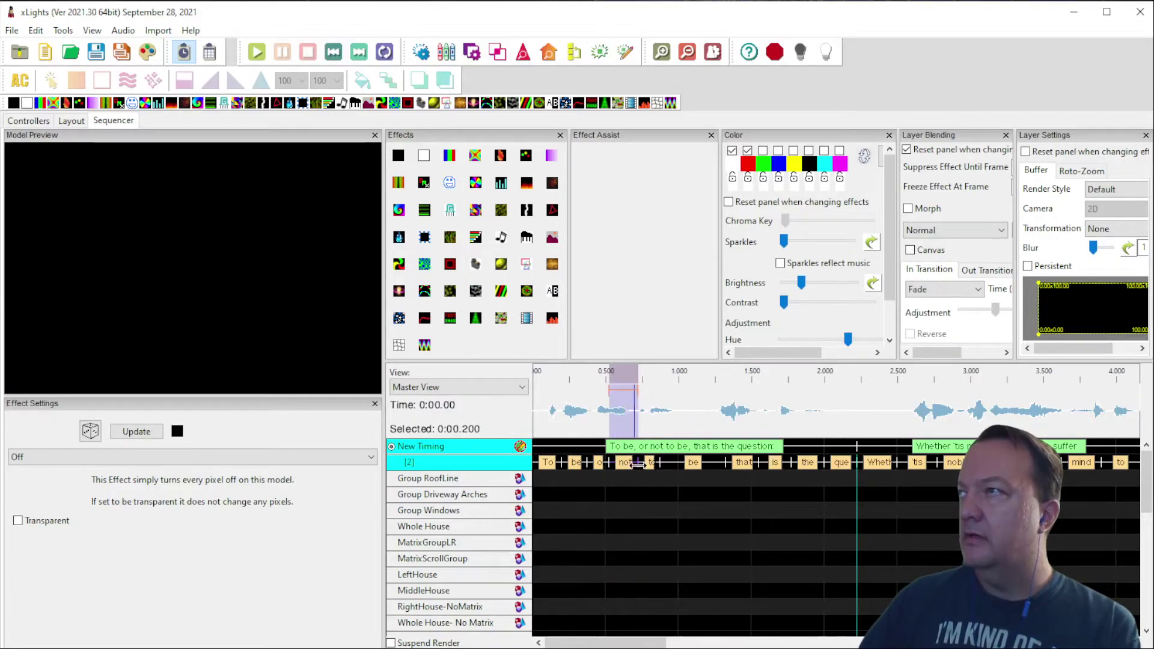
left_click(650, 466)
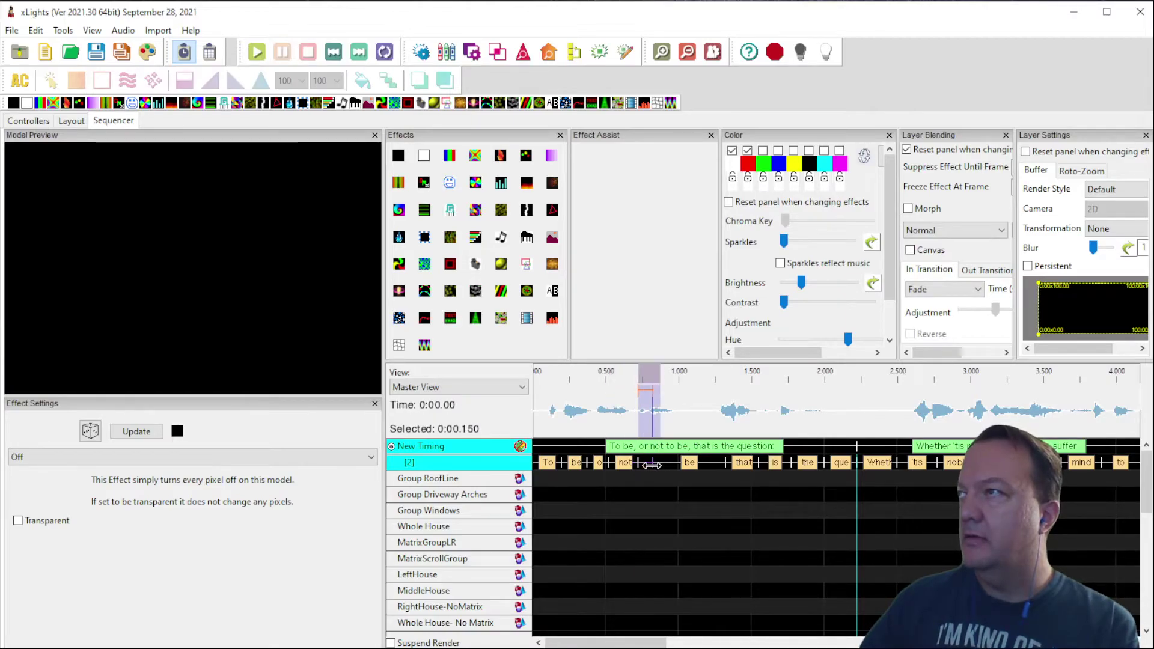
left_click_drag(640, 464, 635, 464)
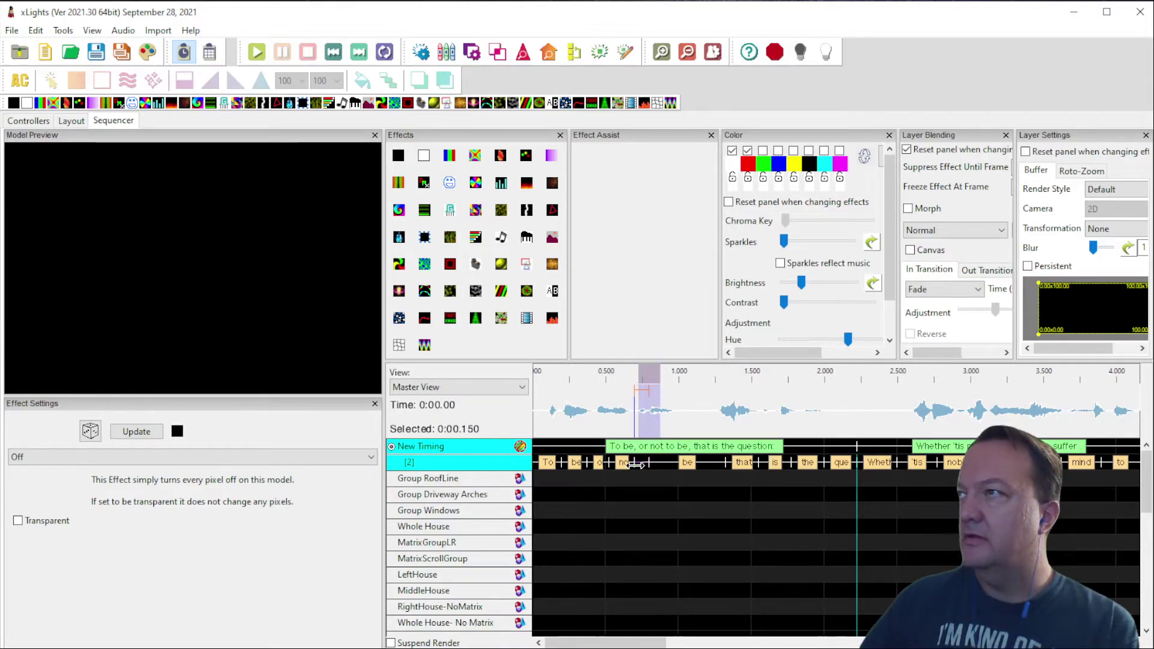
left_click(662, 52)
Step: End the 'be' word mark much earlier, then reselect the not, to and be marks to check
left_click(650, 467)
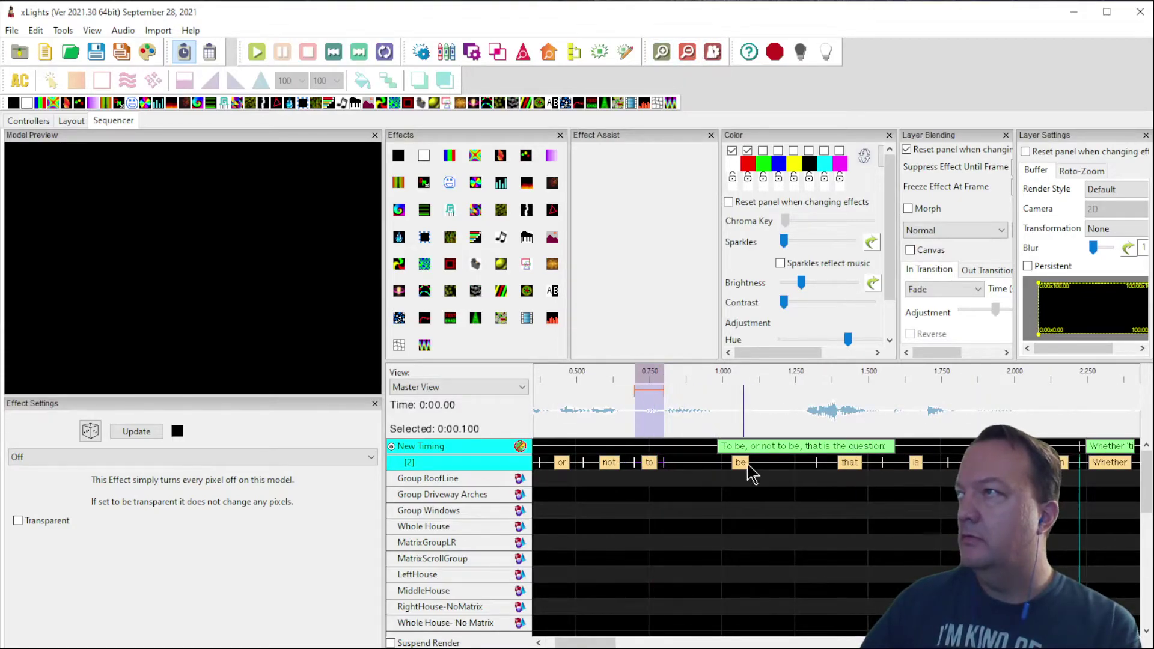
left_click_drag(816, 464, 708, 464)
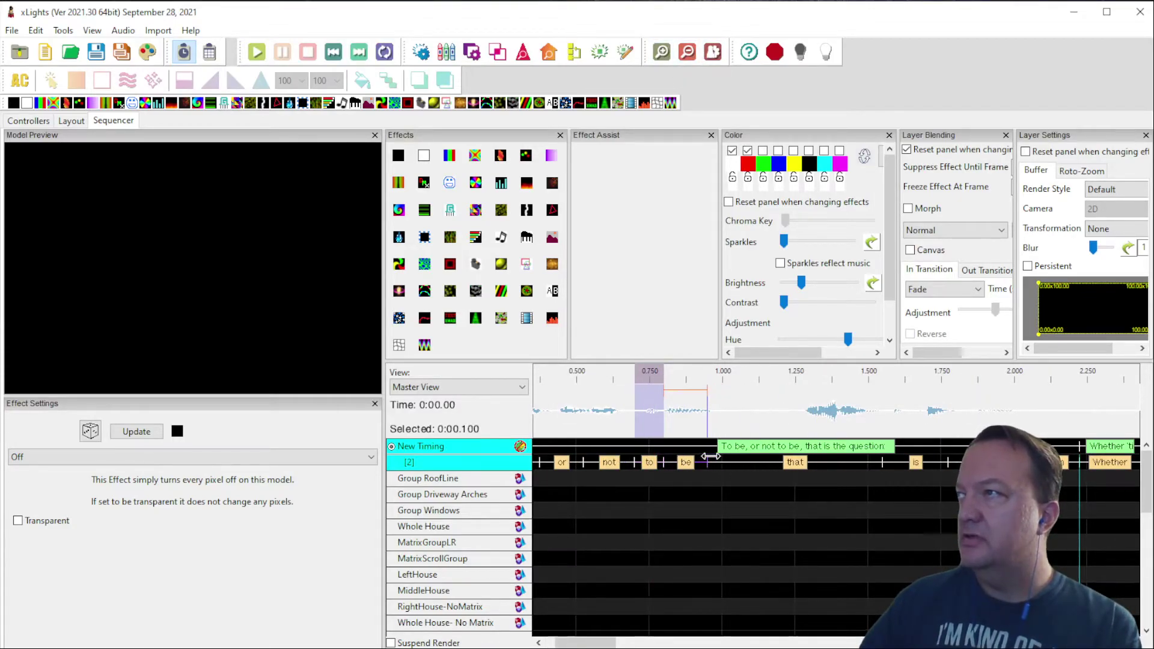
left_click(688, 466)
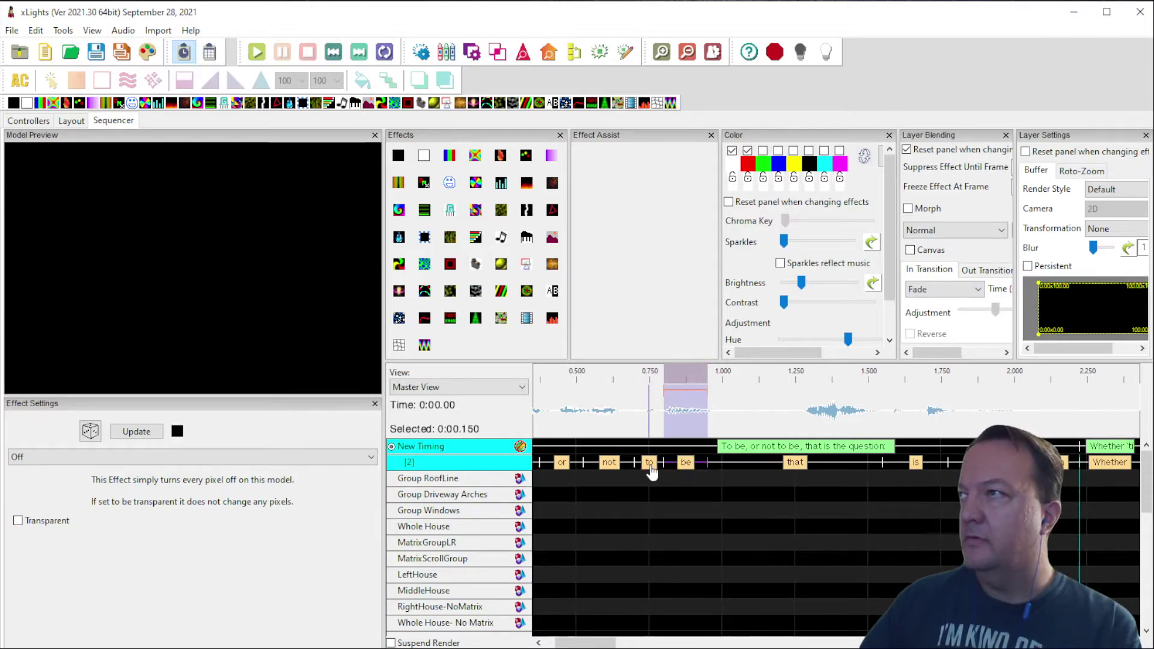
left_click(615, 468)
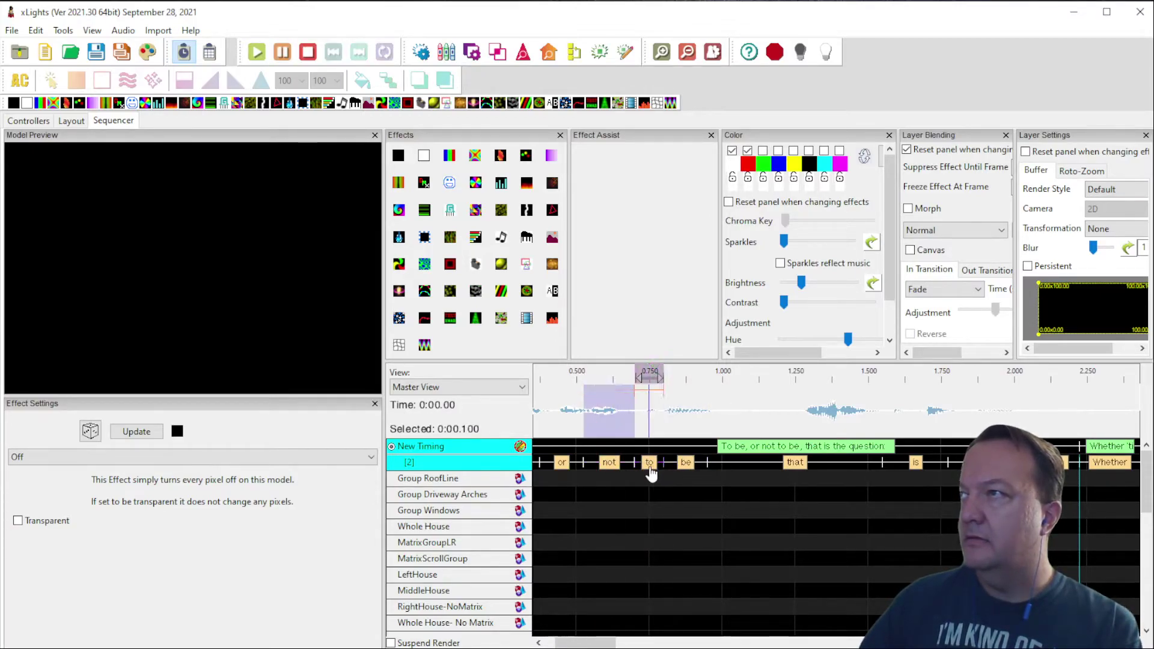
left_click(652, 467)
left_click(692, 468)
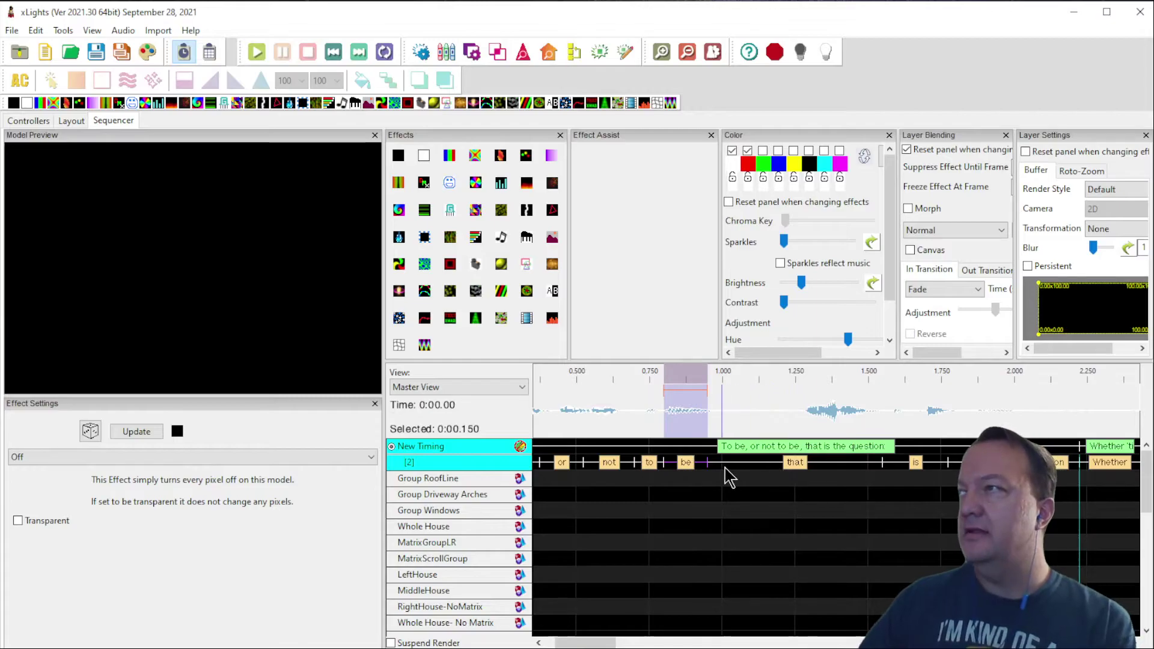
Step: Start 'that' later where it is spoken and trim its end earlier
left_click_drag(728, 468, 795, 469)
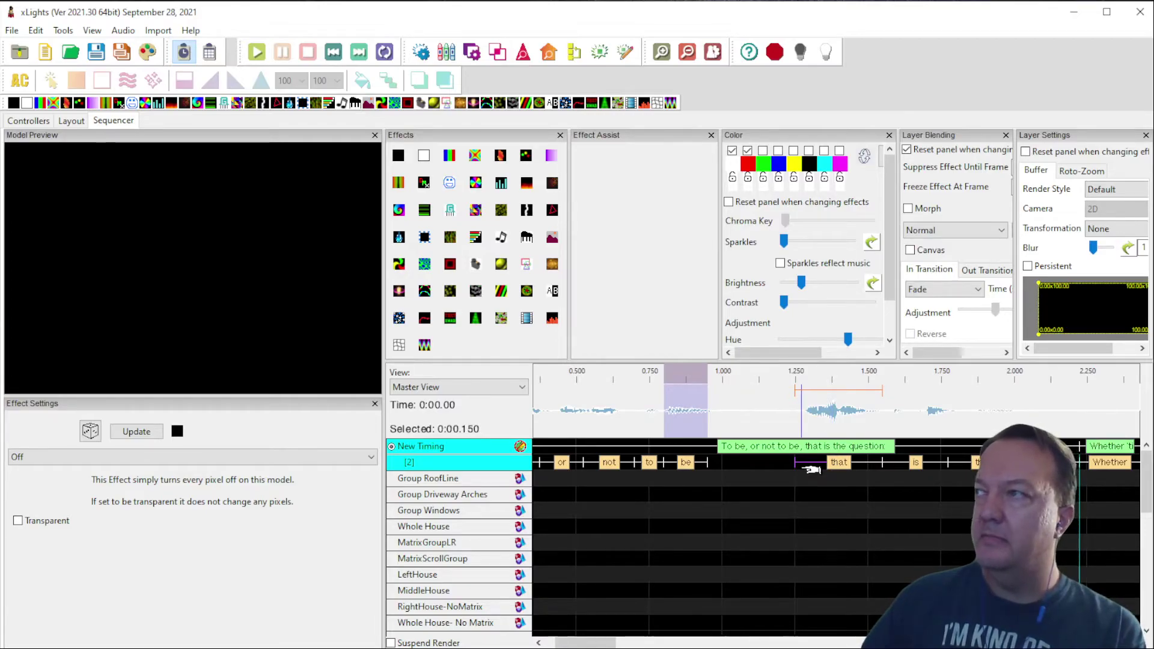
mouse_move(810, 467)
left_mouse_down()
mouse_move(735, 467)
mouse_move(816, 467)
left_mouse_up()
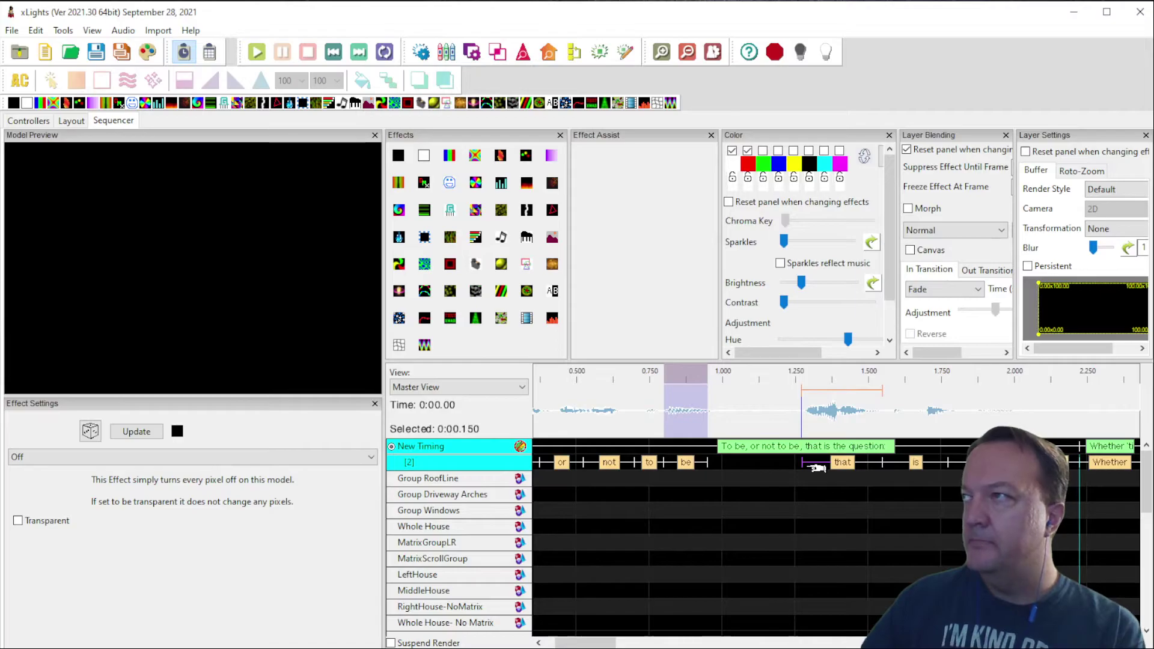
left_click_drag(882, 462, 845, 459)
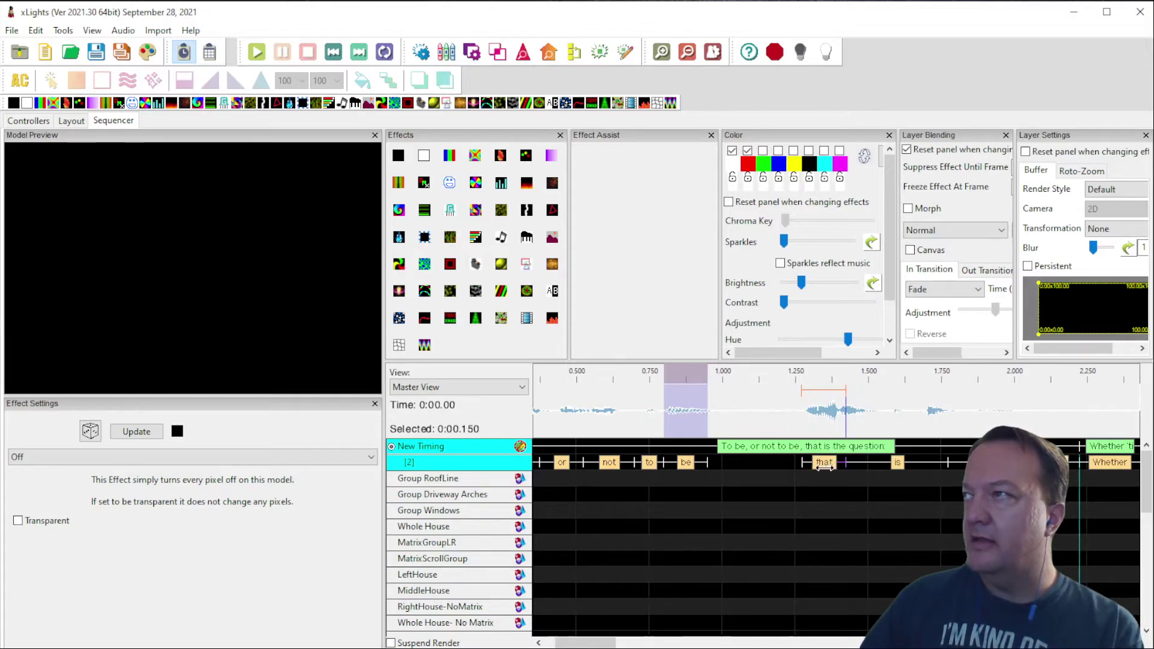
left_click(825, 468)
left_click_drag(846, 461, 840, 459)
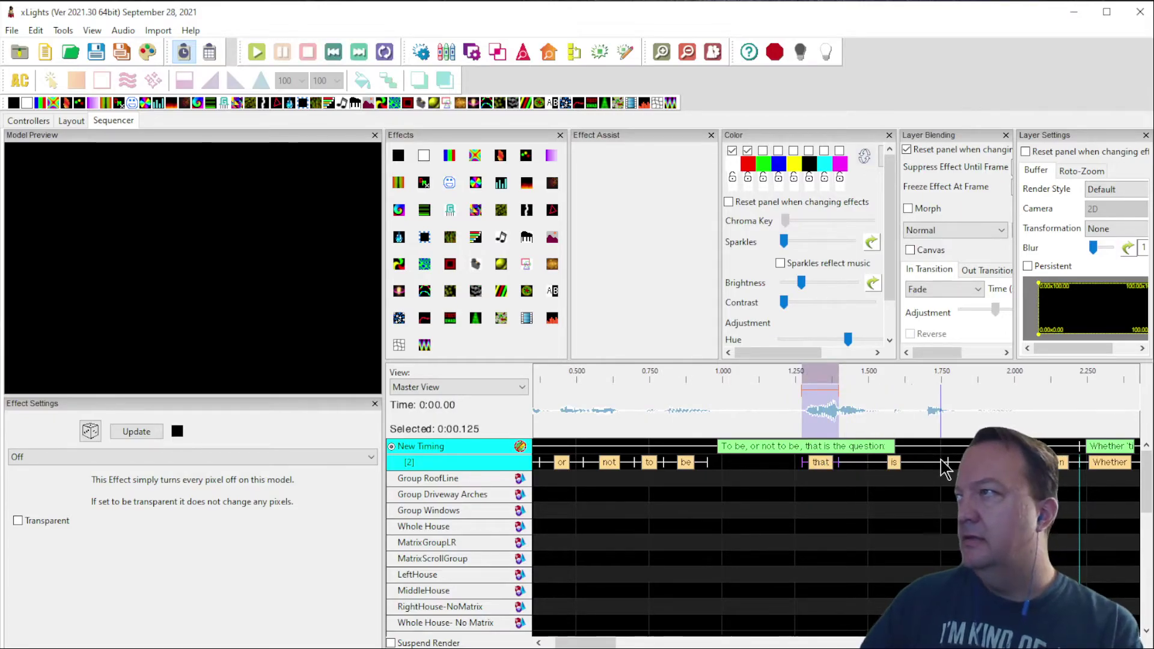
Step: Shorten 'is' and 'the' to their spoken lengths, playing the marks and trailing gap to verify
left_click_drag(947, 461, 867, 461)
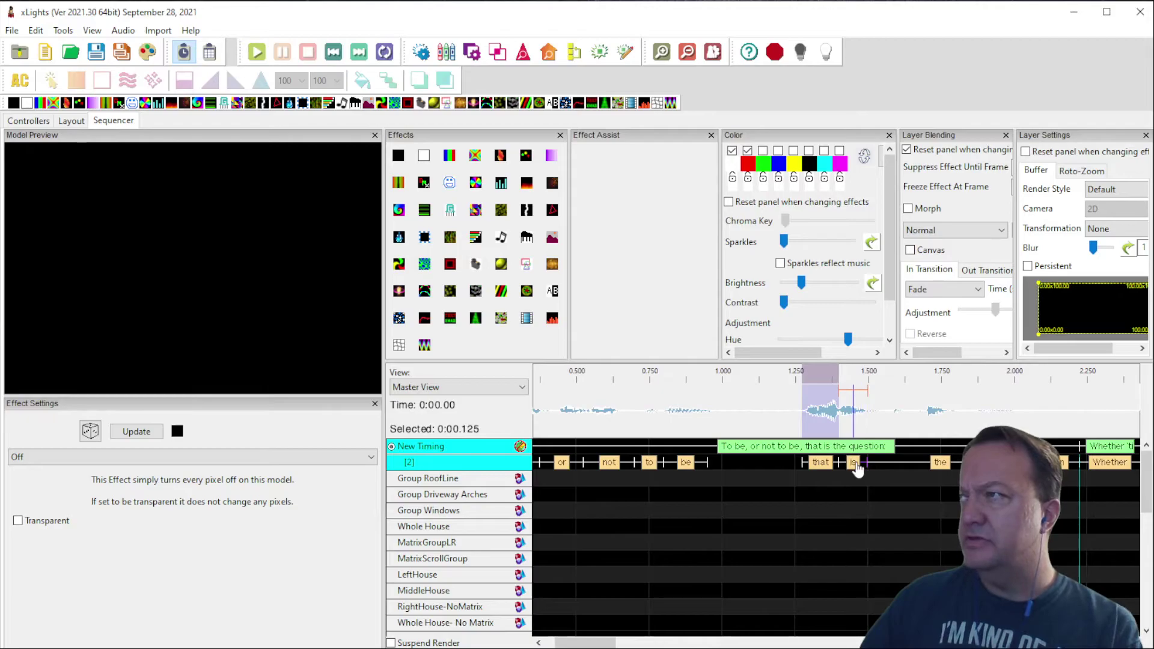
left_click(858, 470)
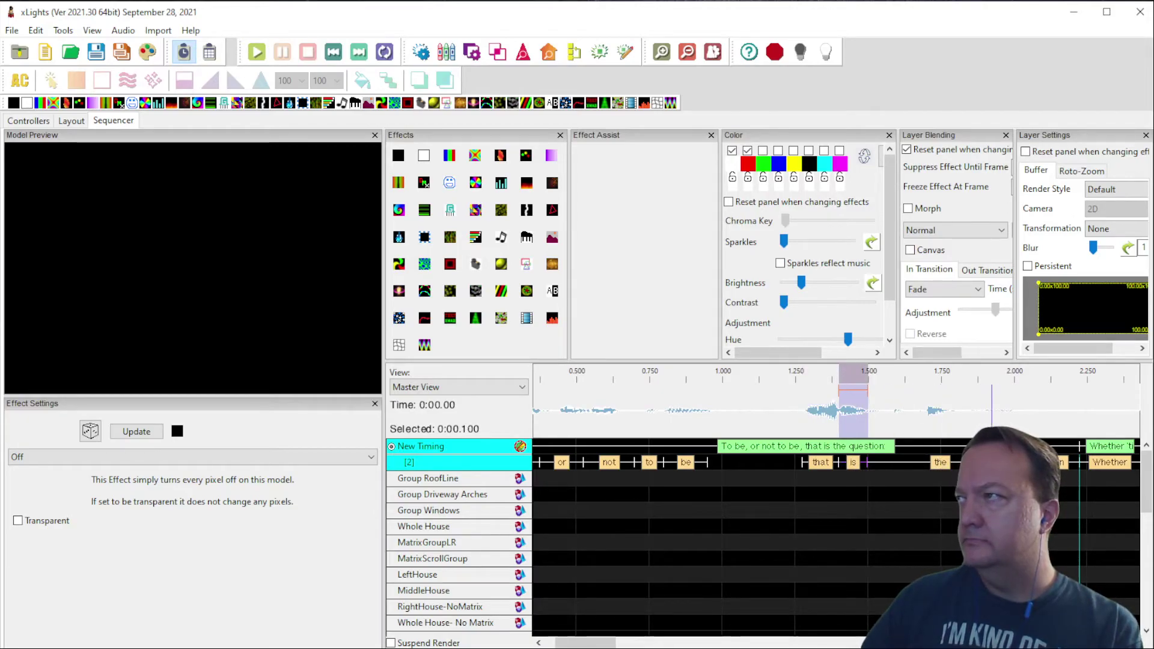
left_click_drag(1012, 461, 912, 461)
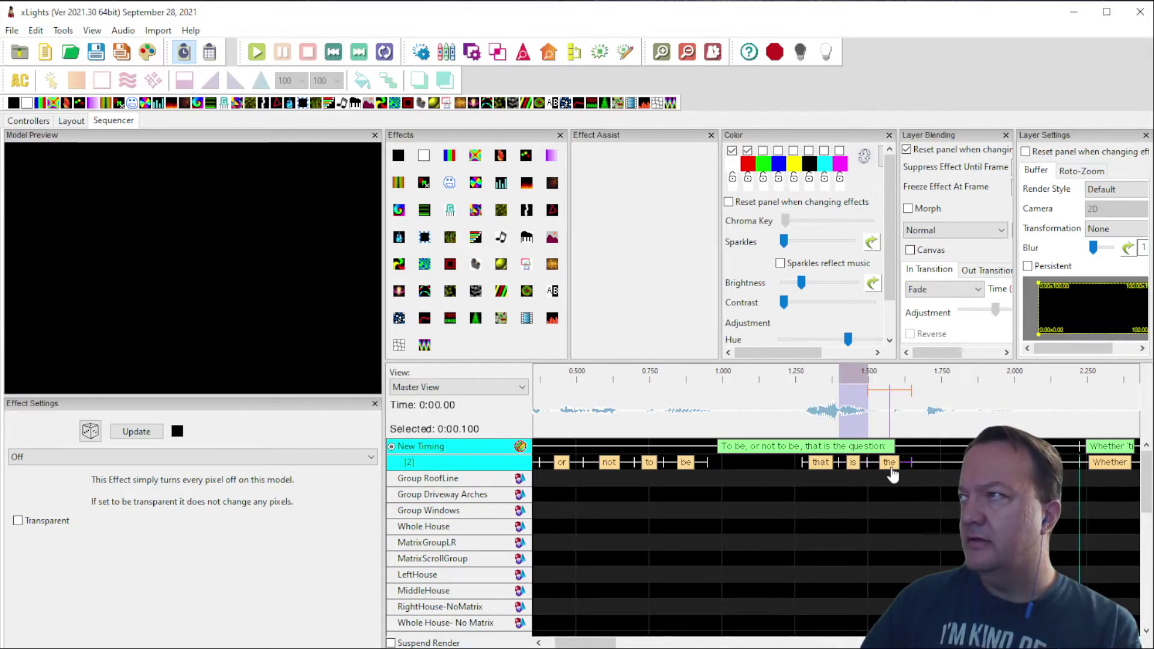
left_click(894, 475)
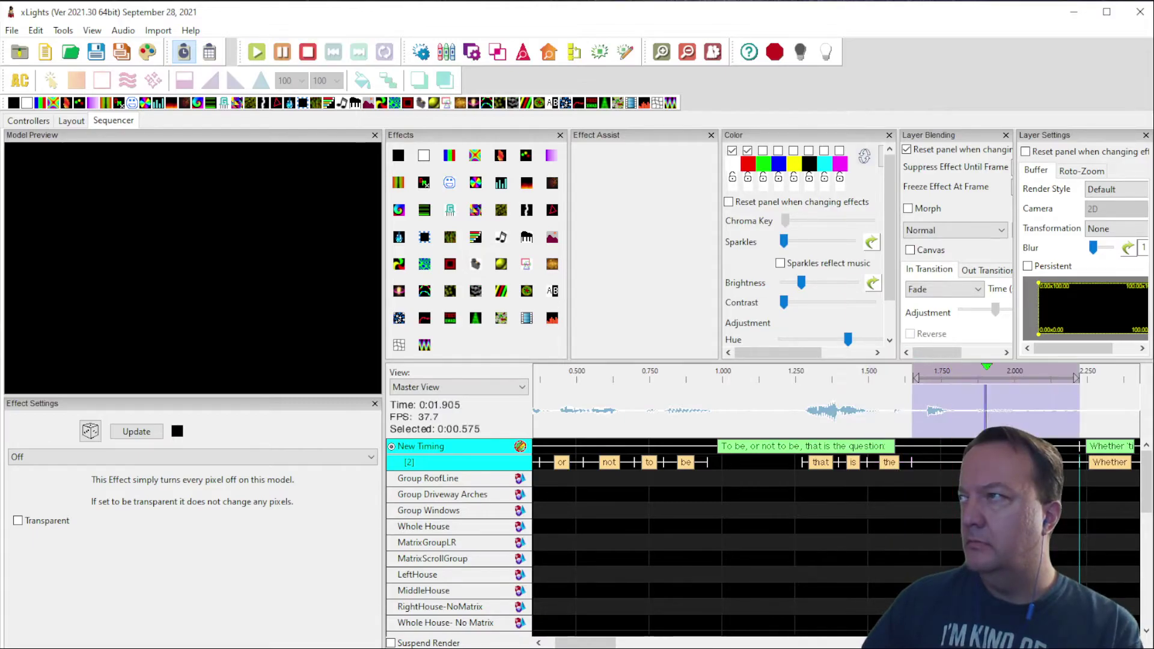
key("Right")
left_click(822, 472)
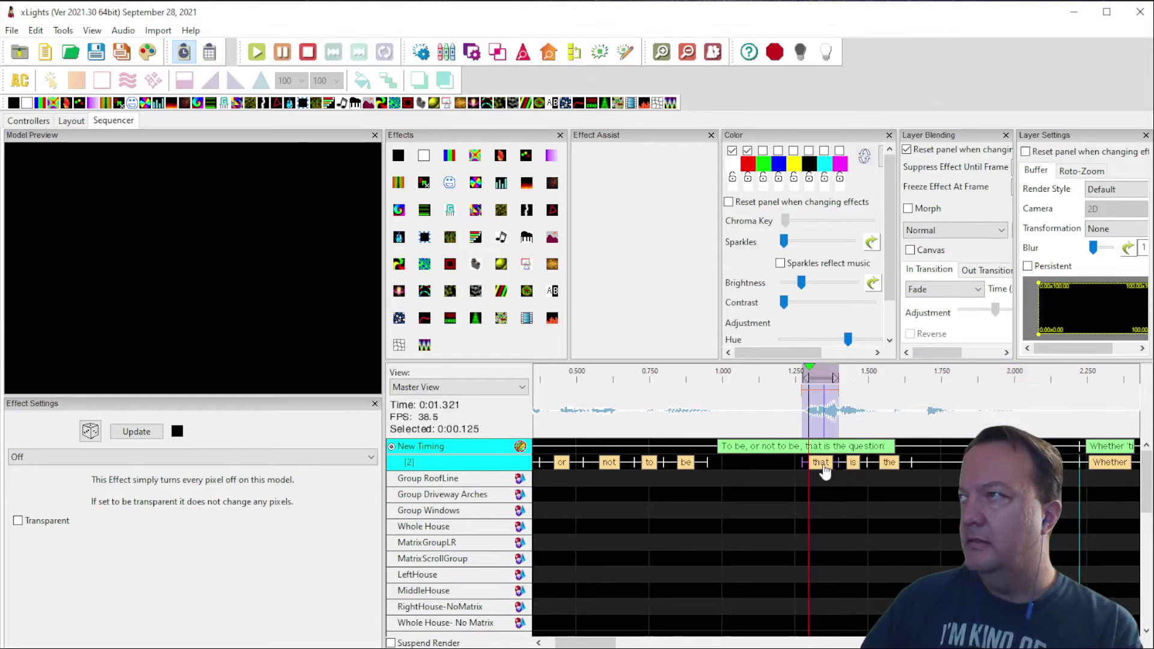
left_click(854, 472)
left_click(887, 467)
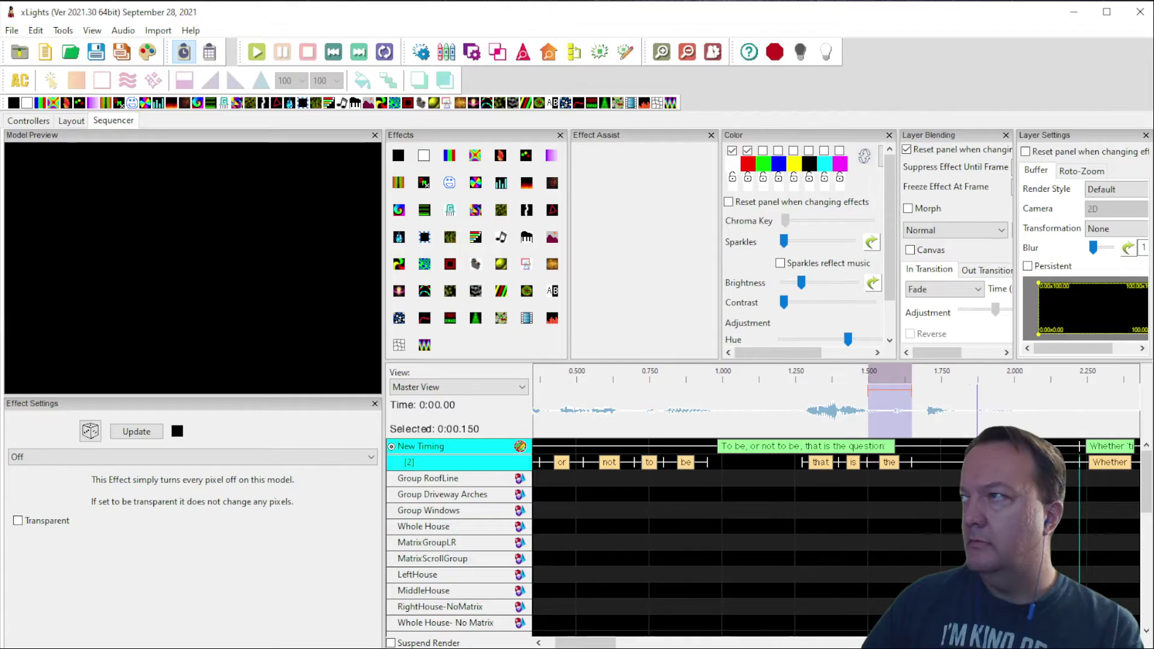
key("Right")
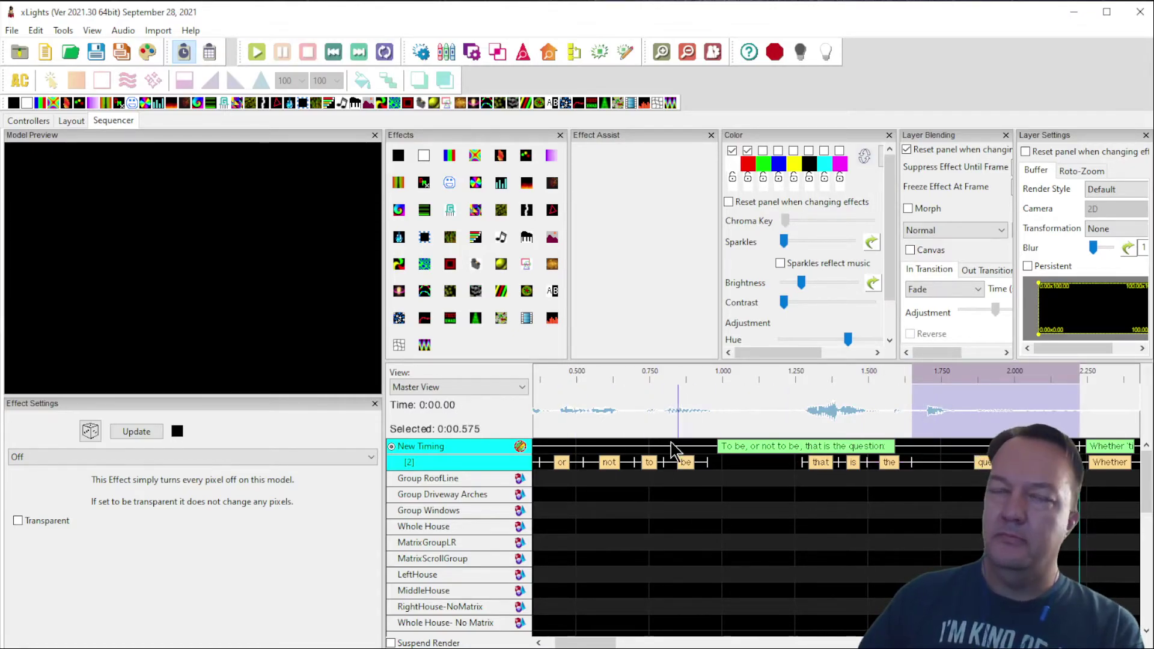
left_click(687, 48)
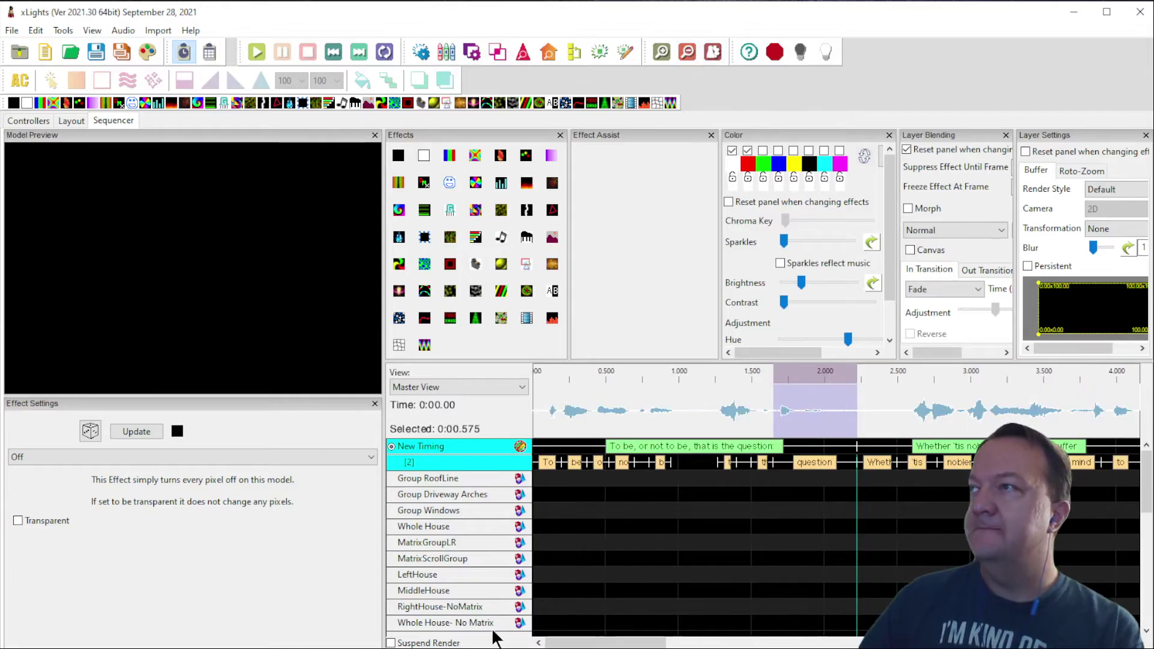
Step: Use Breakdown Words on the word row to add a phoneme row with marks like E, O and AI
right_click(508, 461)
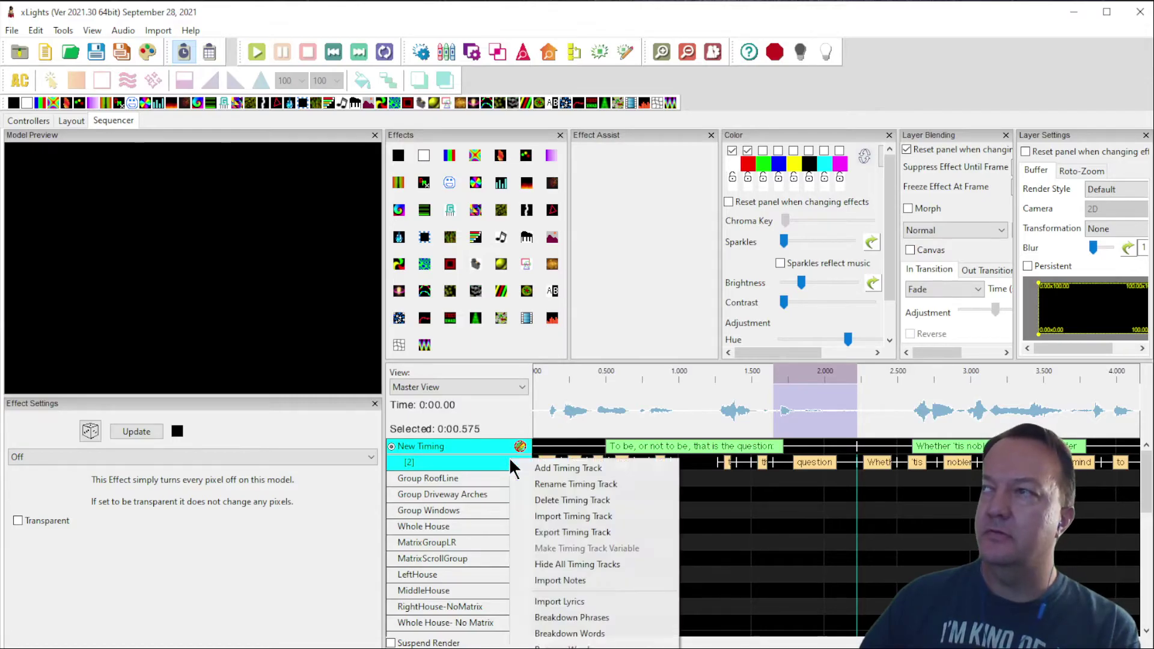
left_click(569, 634)
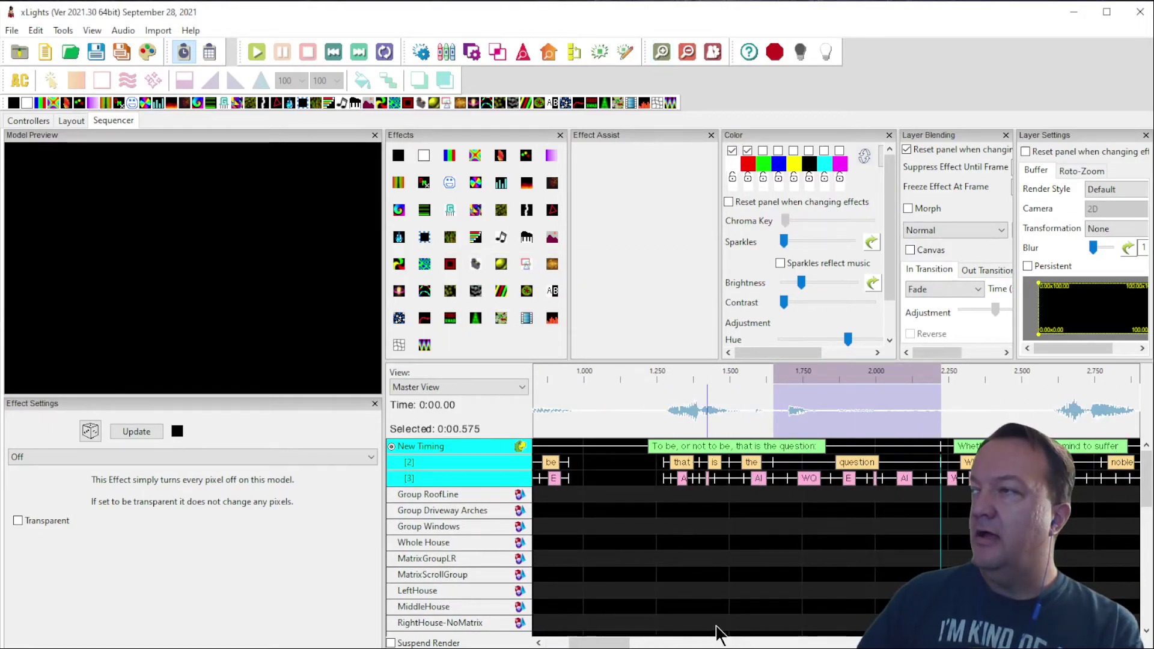
scroll(638, 530, "up", 1)
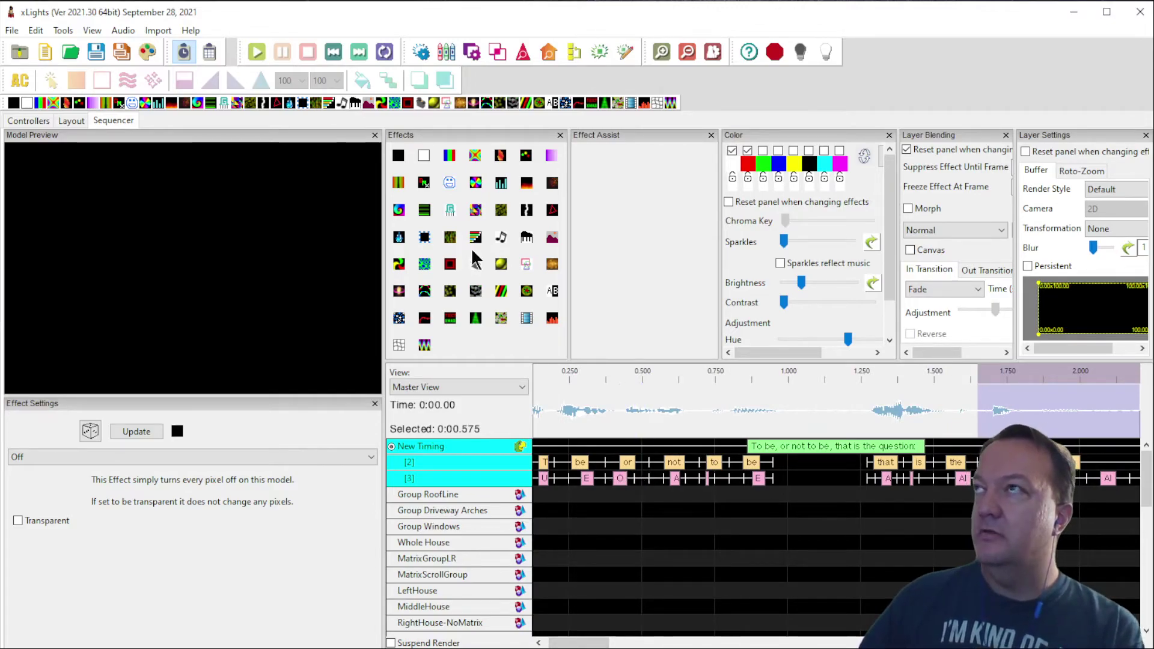
left_click(127, 31)
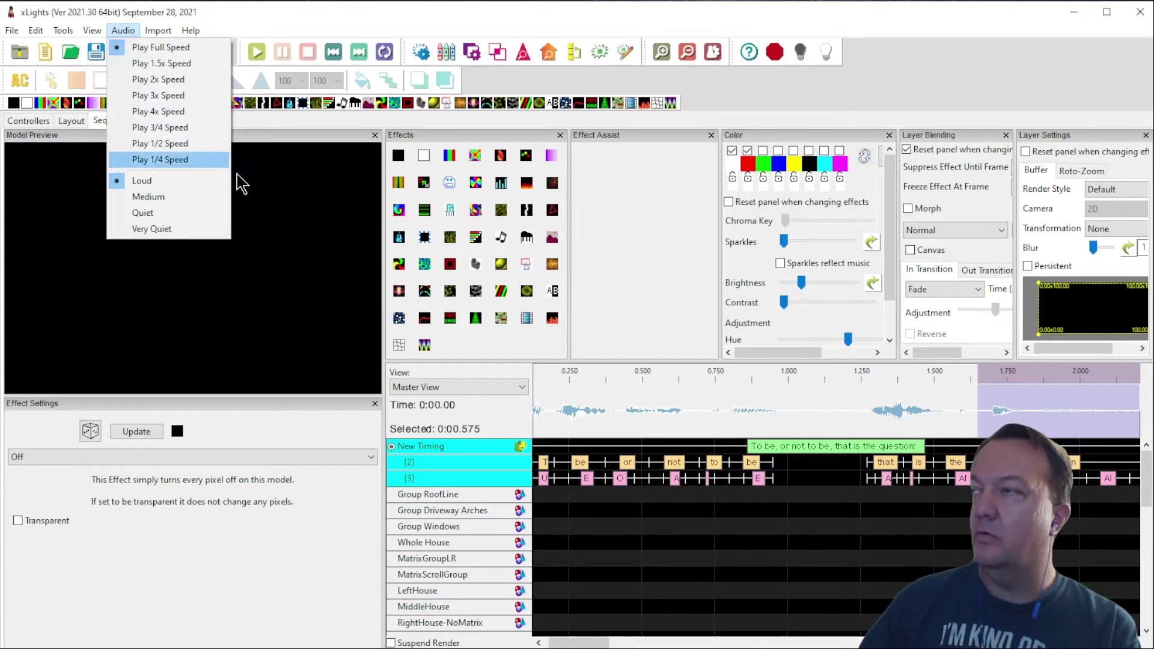
left_click(341, 339)
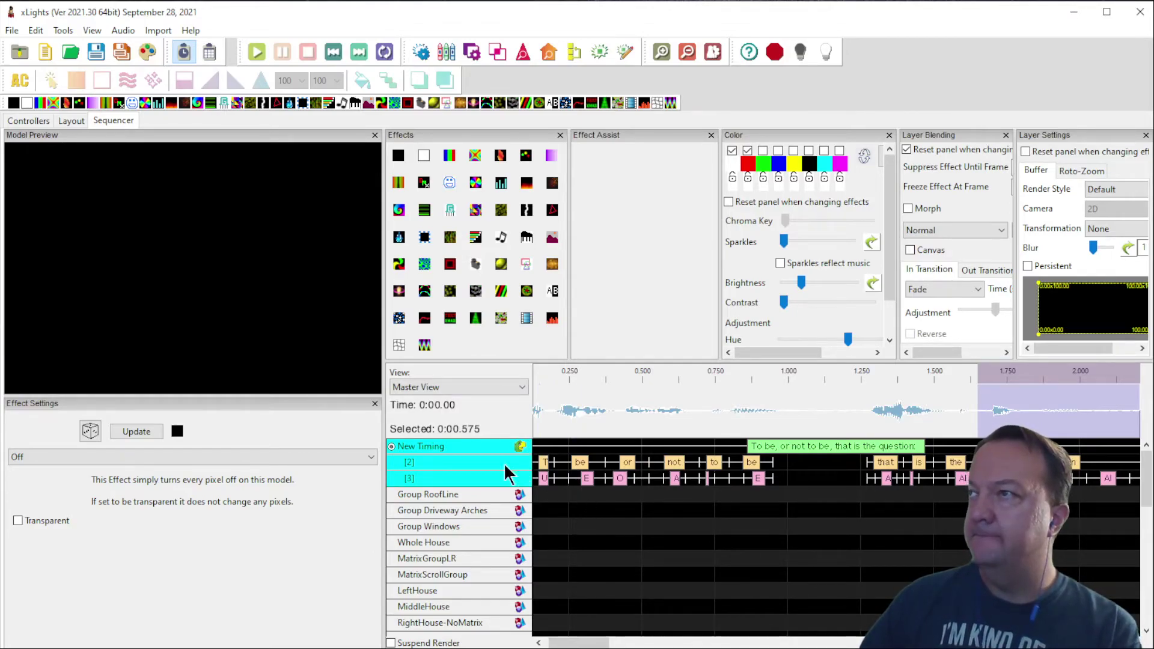
Step: Switch to Matrix View and add a Faces effect using the BT21_Tata face on MatrixMain
left_click(429, 390)
left_click(424, 416)
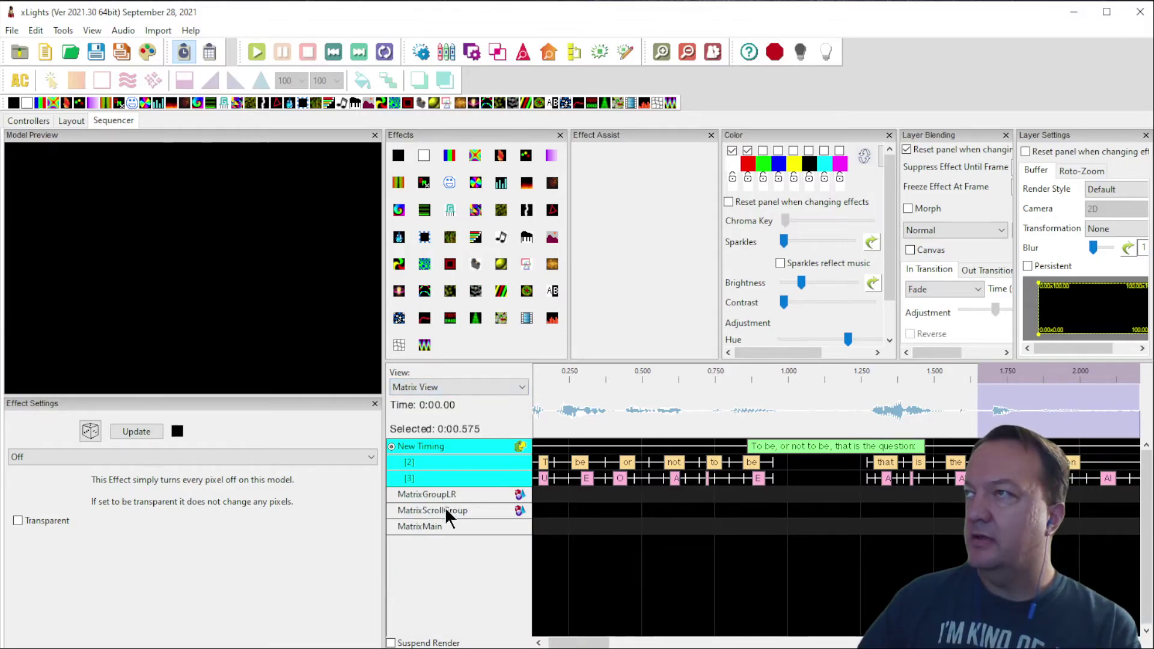
left_click_drag(450, 210, 553, 536)
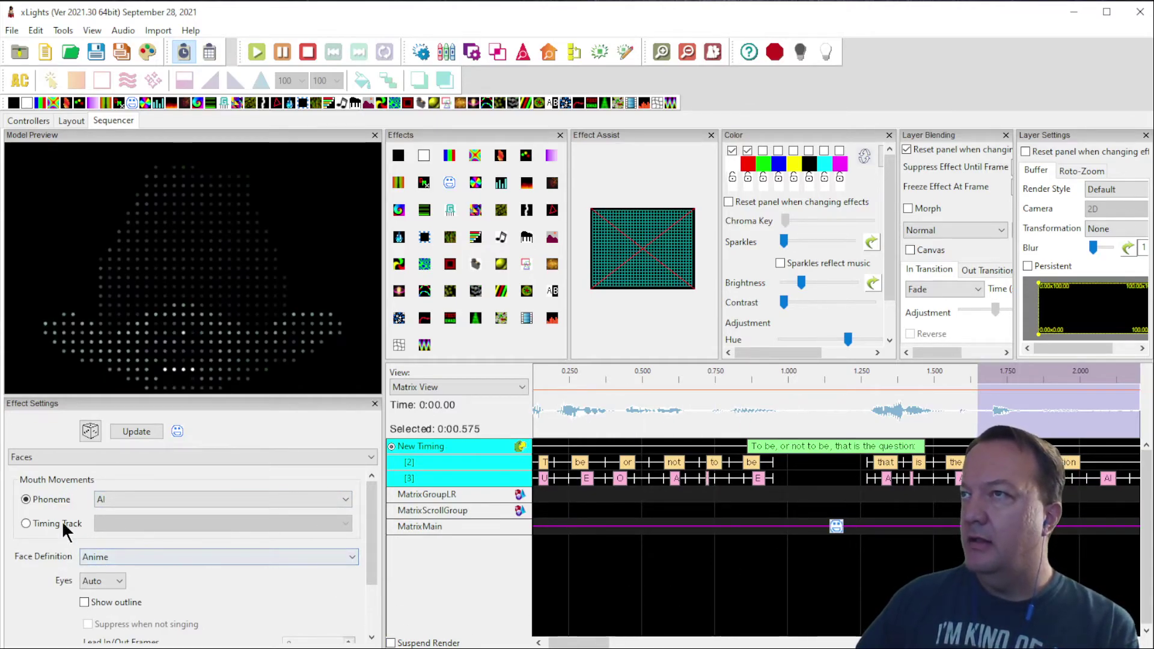
left_click(127, 557)
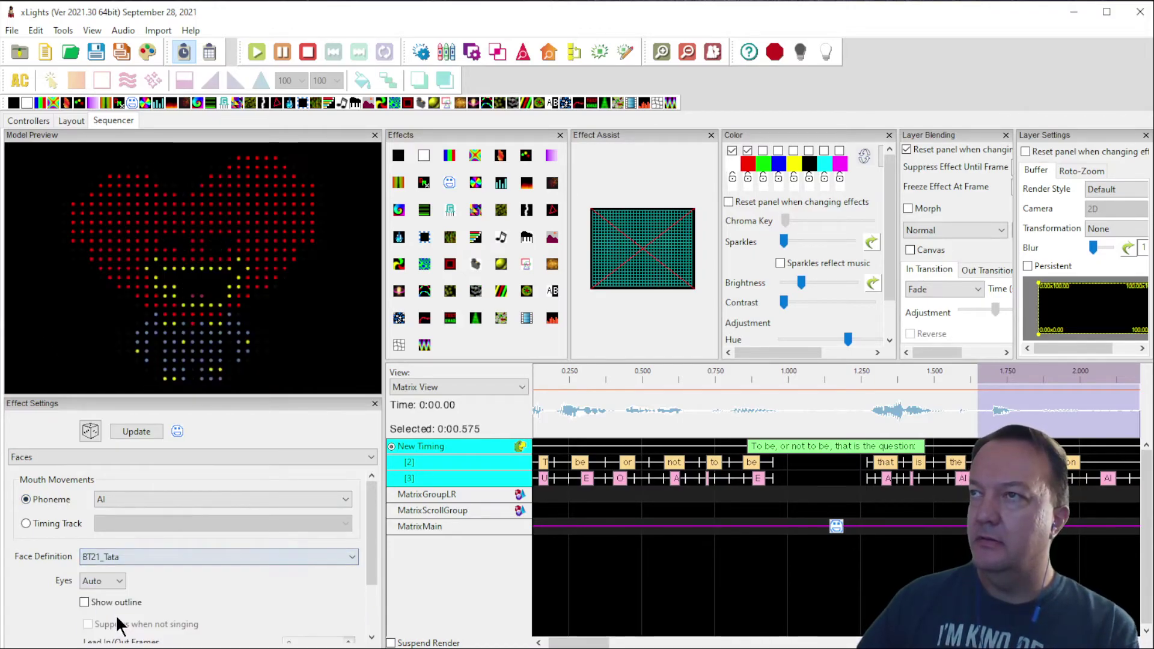
left_click(115, 615)
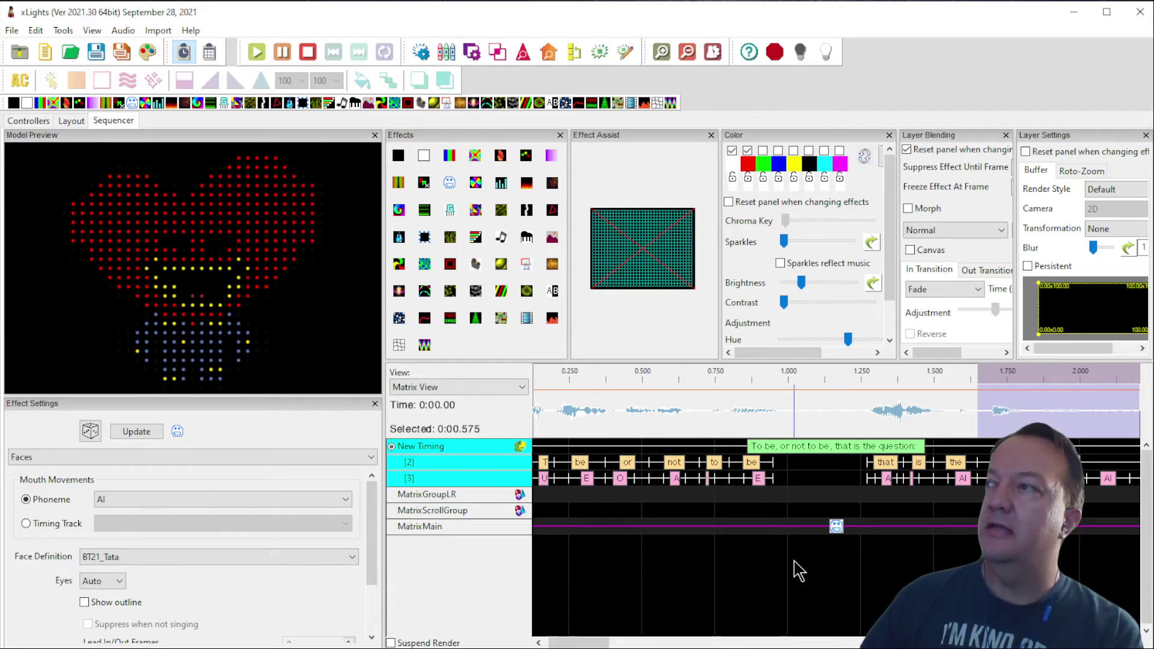
left_click(837, 527)
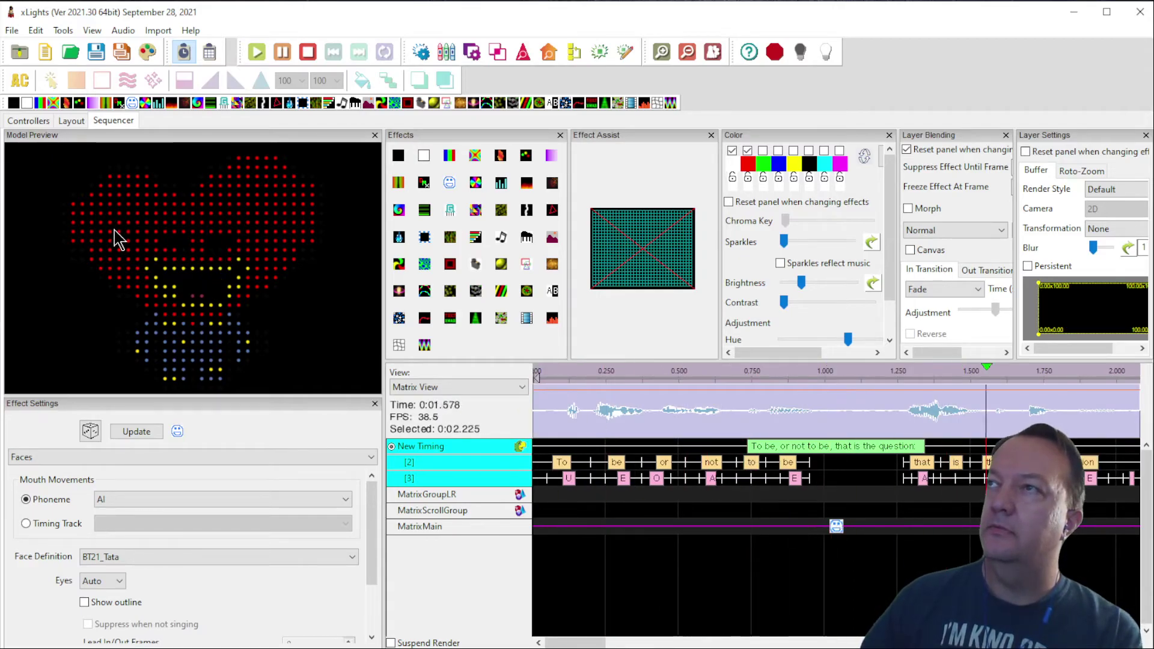
Step: Set the Faces effect's phoneme to MBP, keeping a fixed phoneme rather than a timing track
left_click(131, 494)
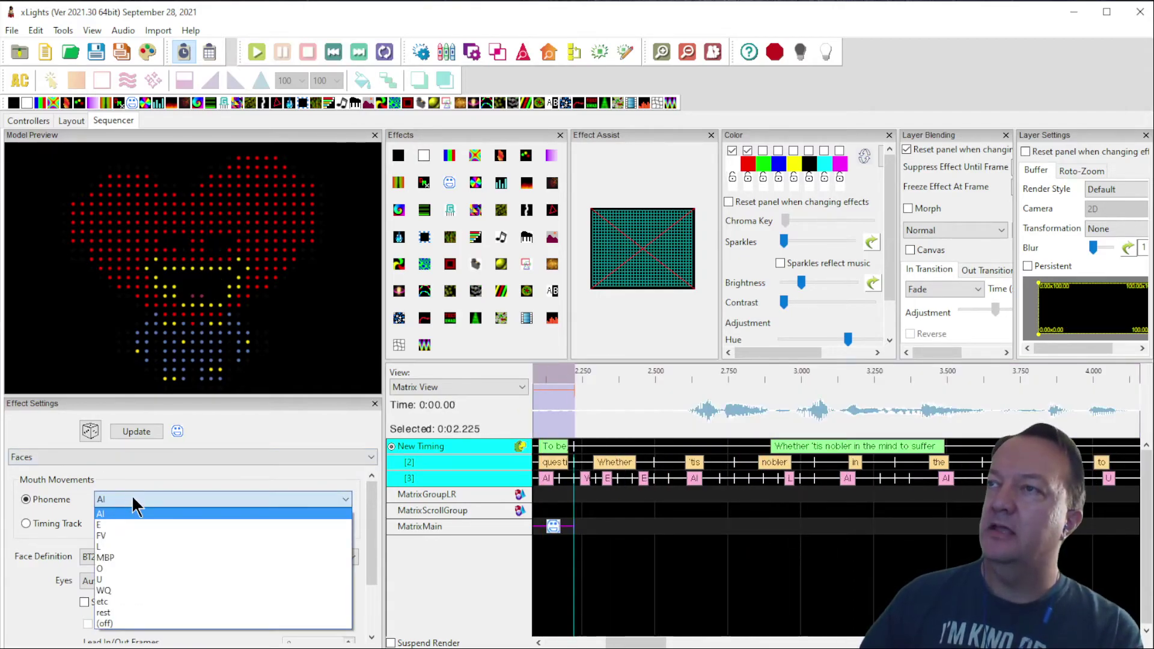
left_click(113, 558)
left_click(558, 528)
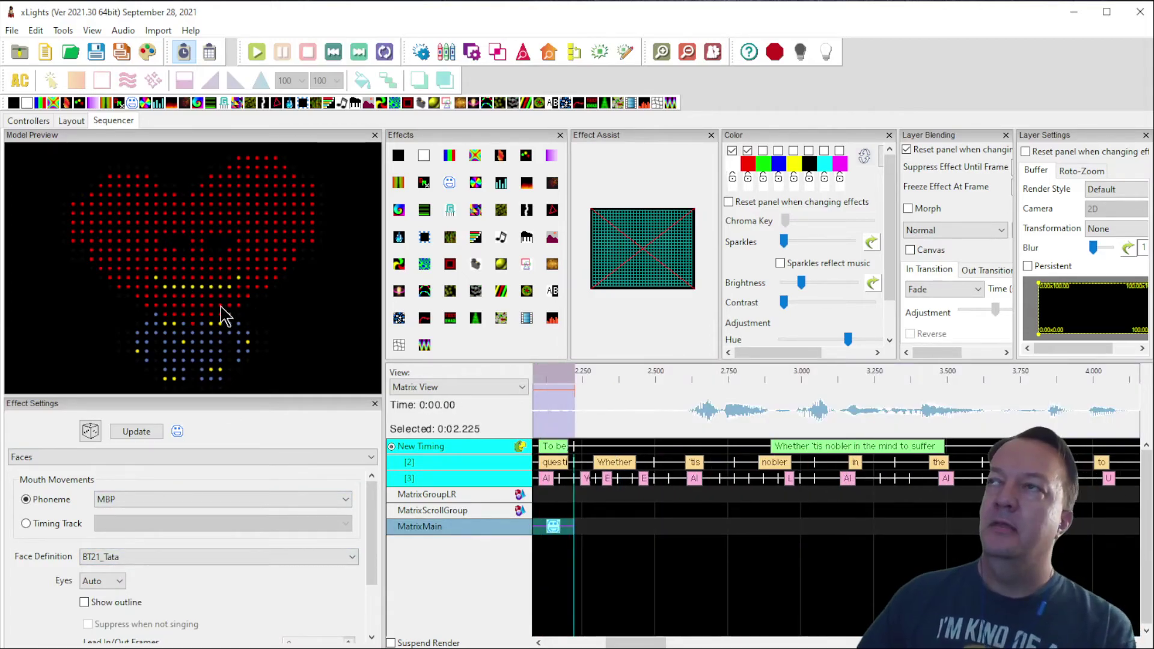
left_click(36, 524)
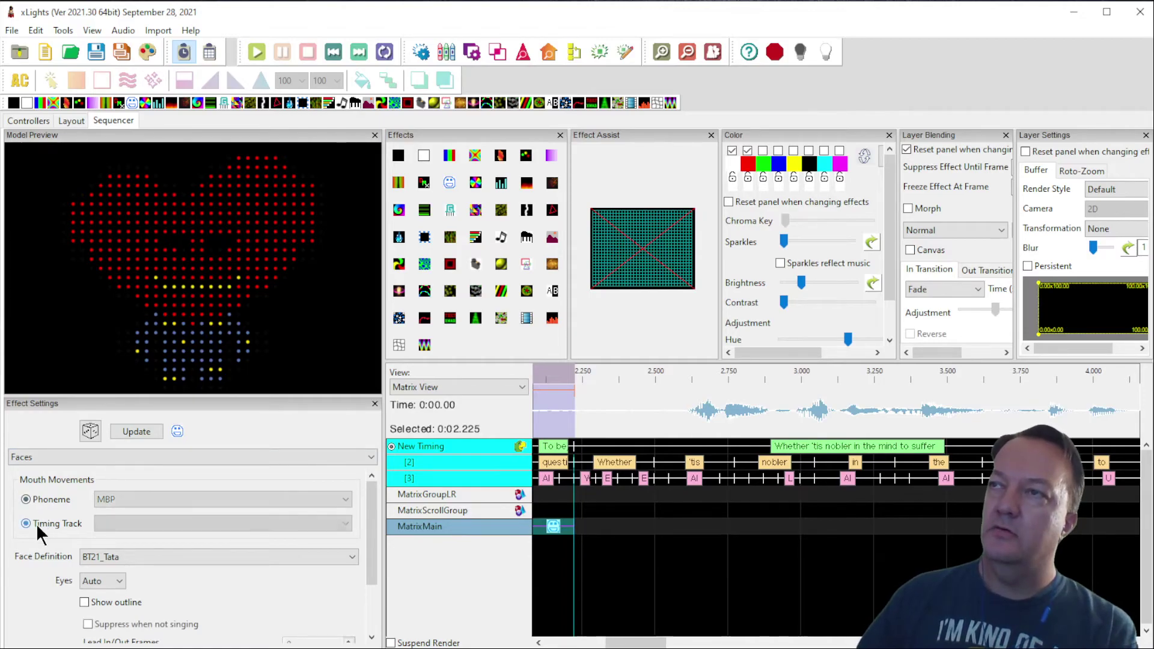
left_click(41, 498)
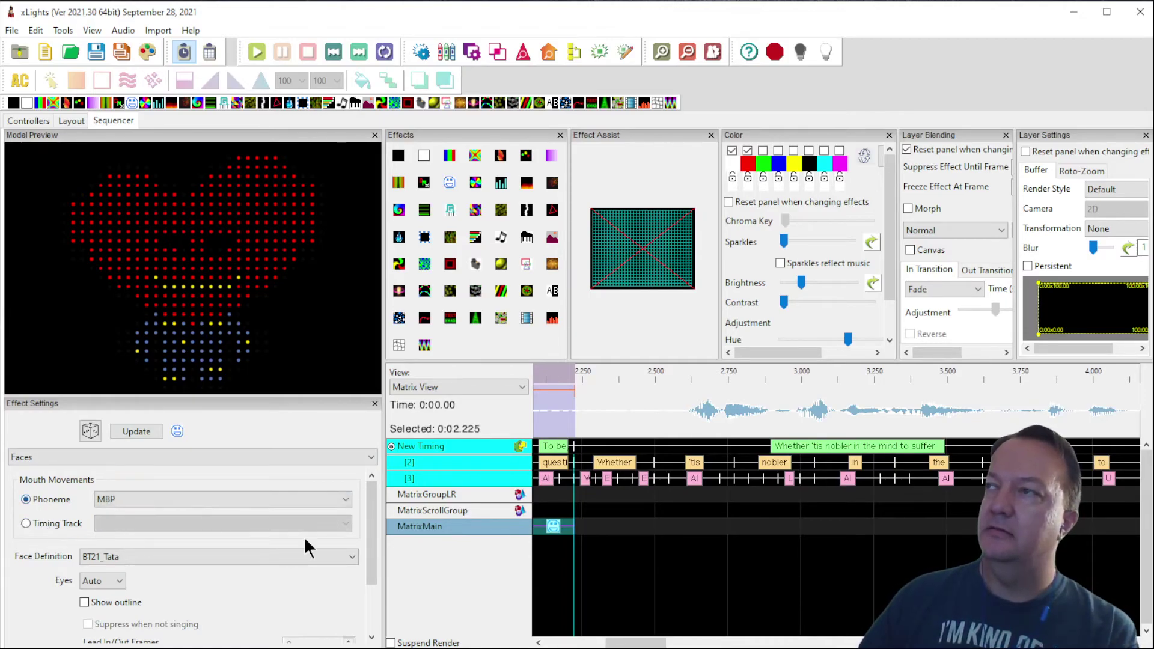
Step: Rename the New Timing track to 'Lyrics', then replace the face effect with a Bars effect
right_click(430, 452)
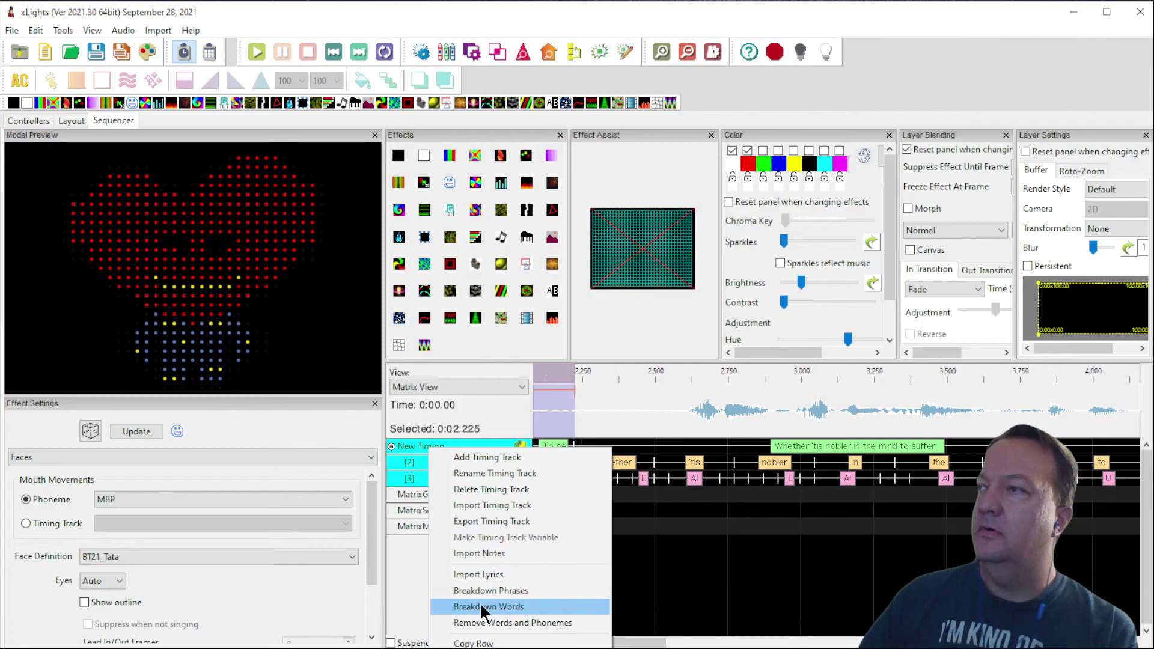
left_click(491, 472)
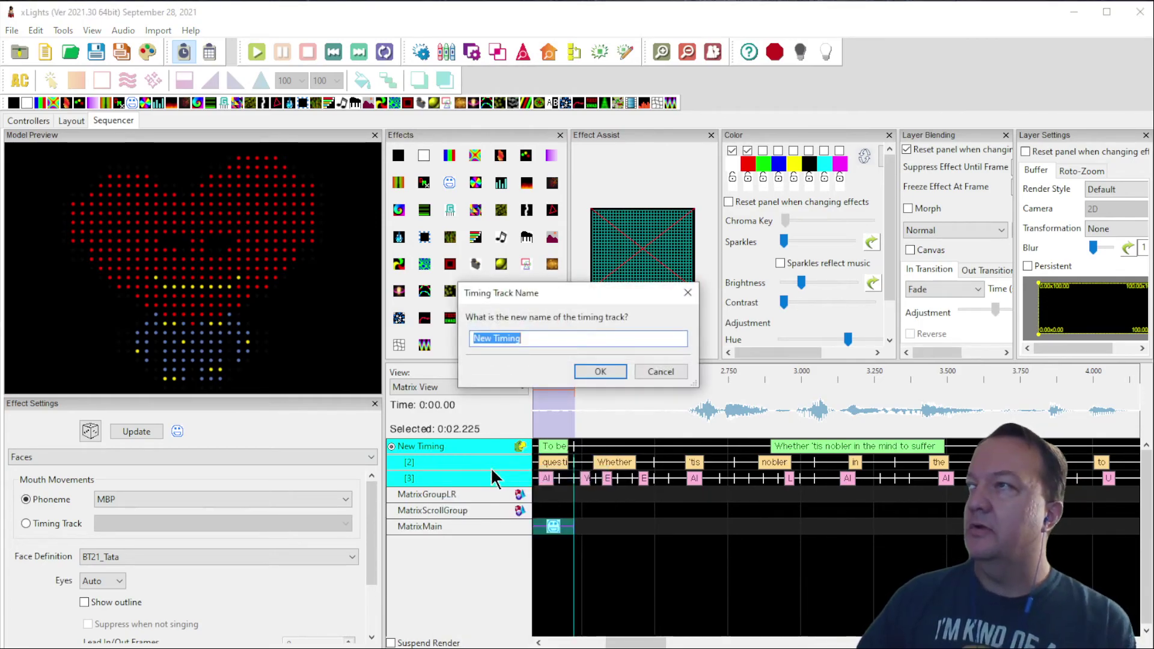
type("Lyric")
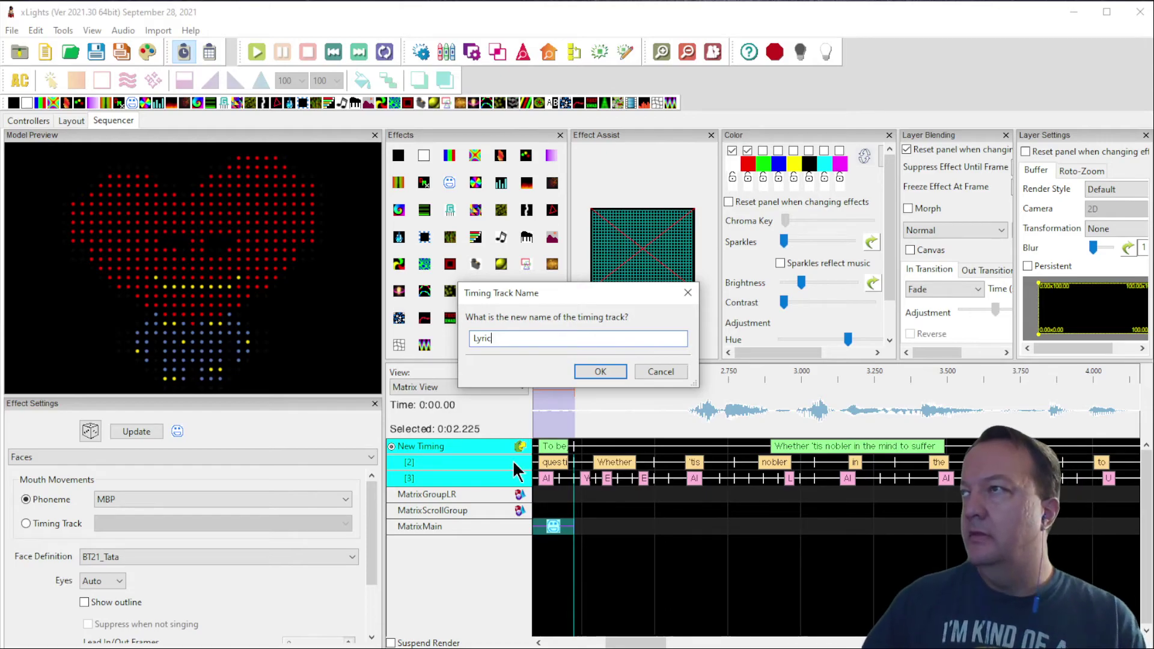
type("s")
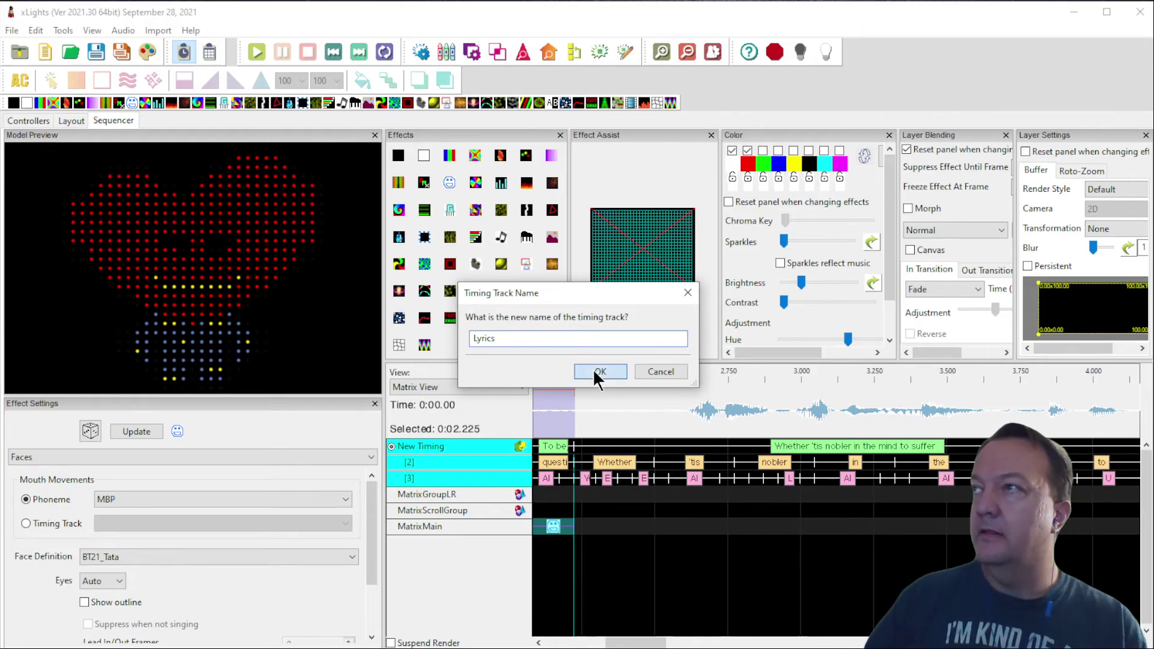
left_click(596, 371)
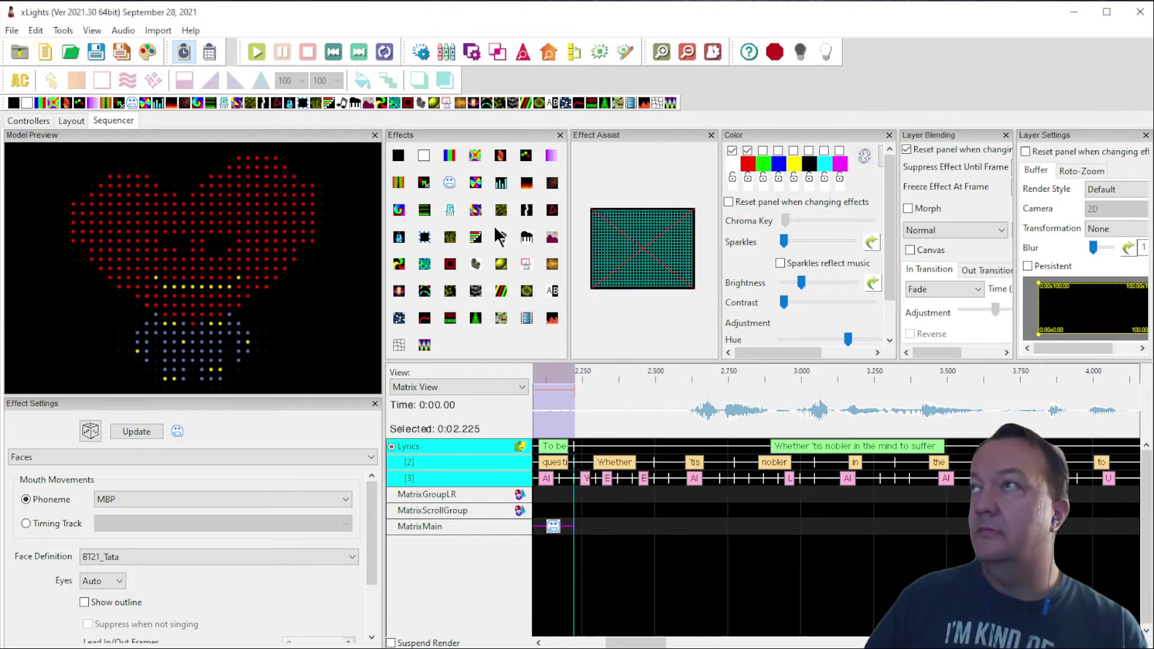
left_click_drag(449, 156, 553, 527)
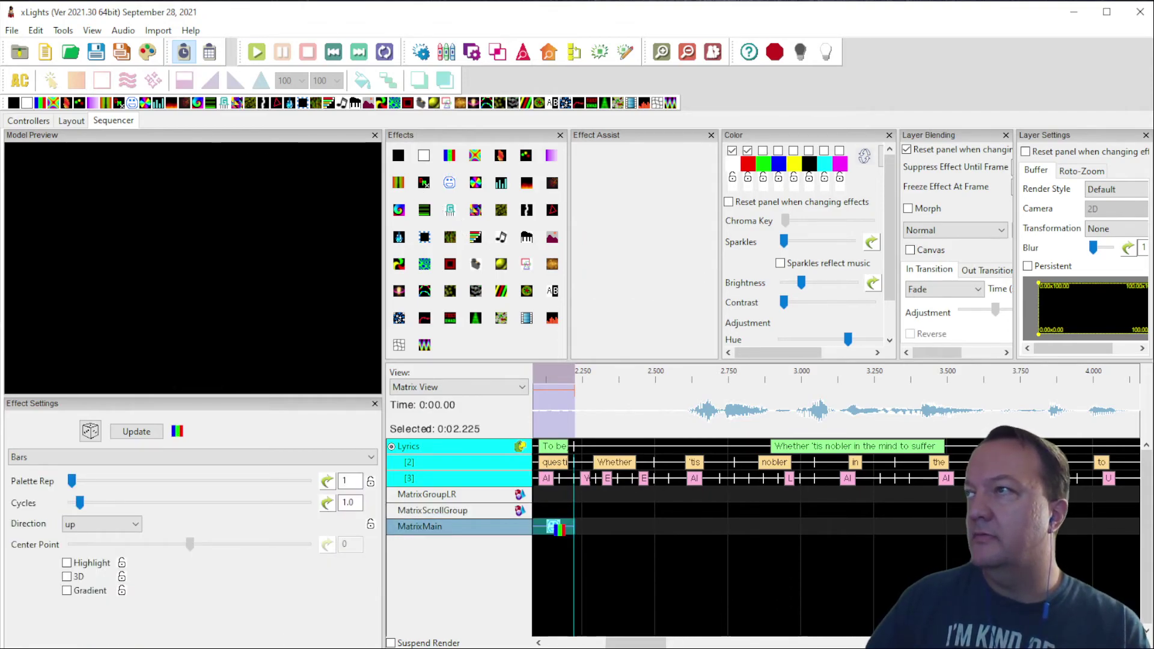
Step: Put a new Faces effect on MatrixMain with the BT21_Tata face, its mouth driven by the Lyrics track
left_click(571, 642)
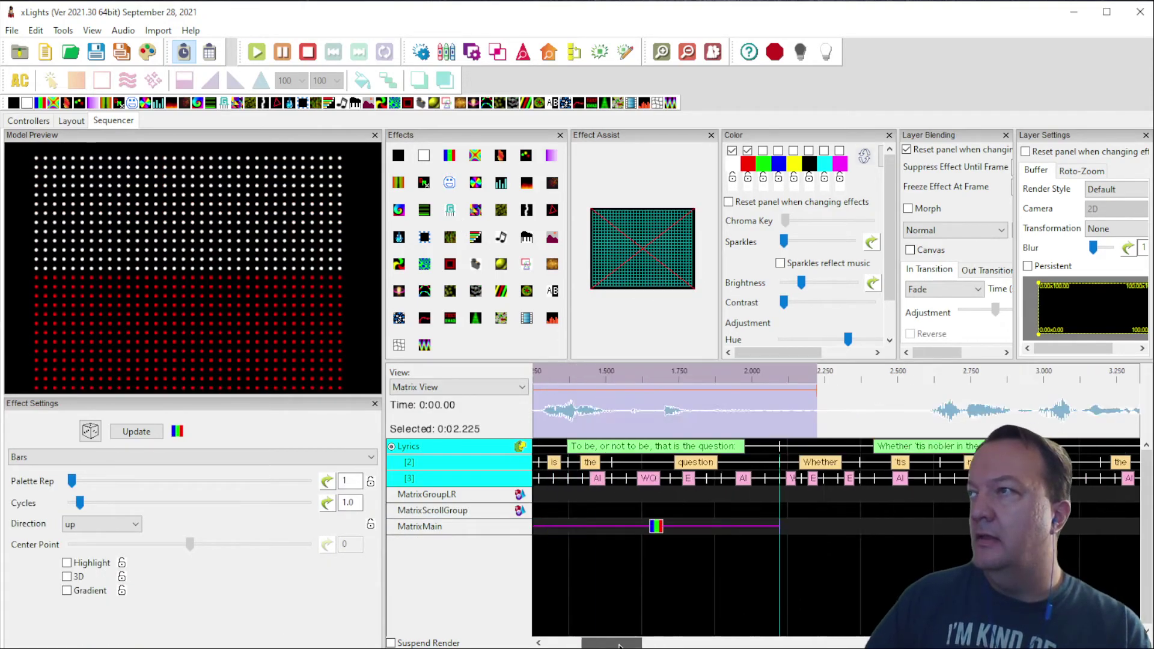
left_click_drag(448, 183, 837, 528)
left_click(121, 556)
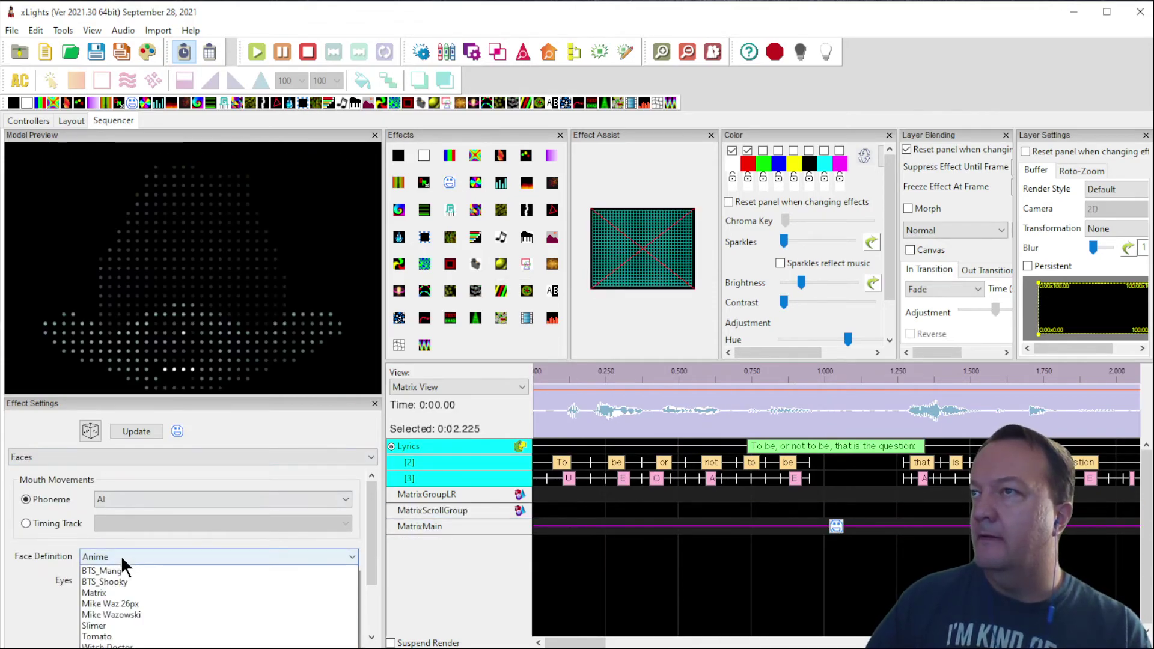
left_click(123, 614)
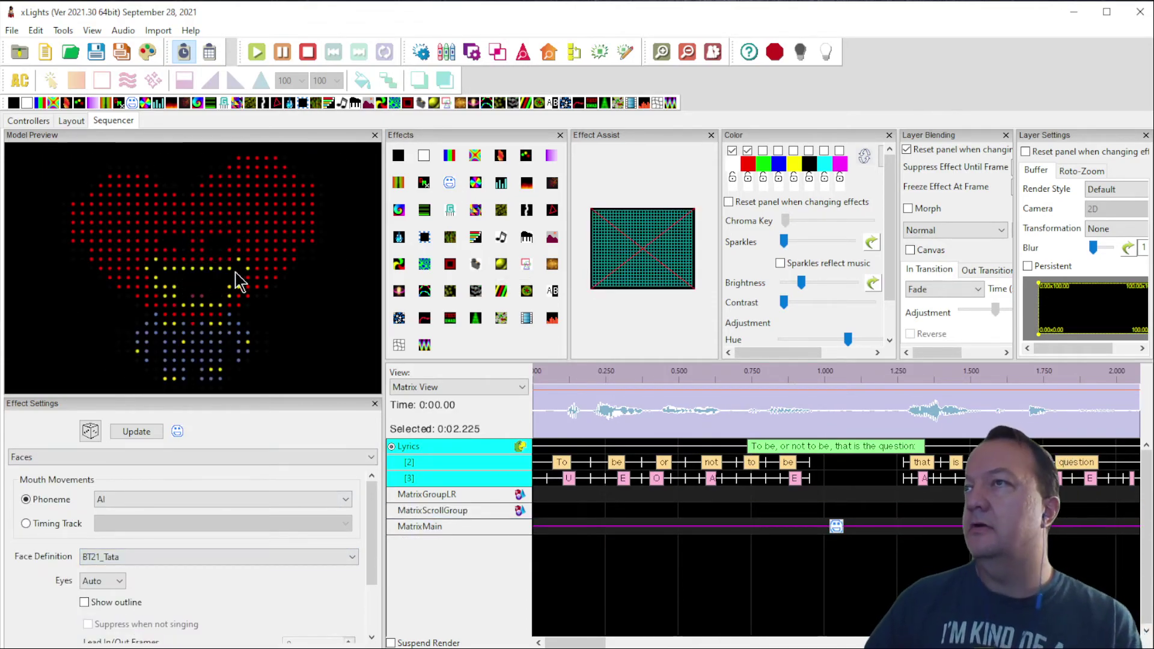
left_click(53, 524)
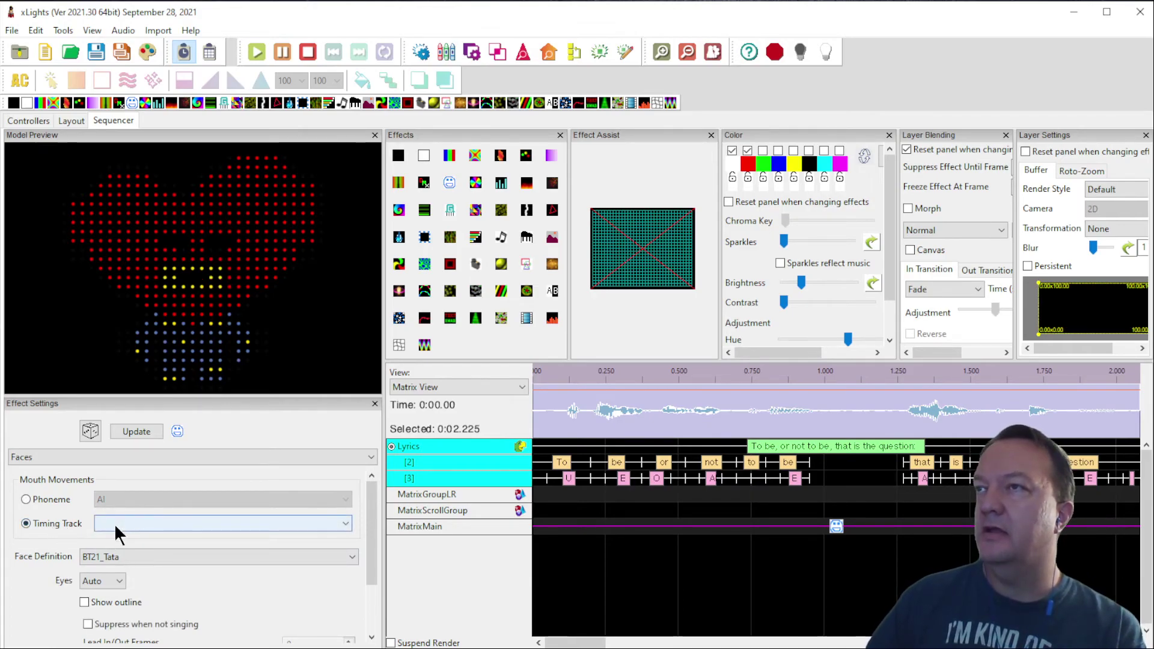
left_click(142, 523)
left_click(124, 539)
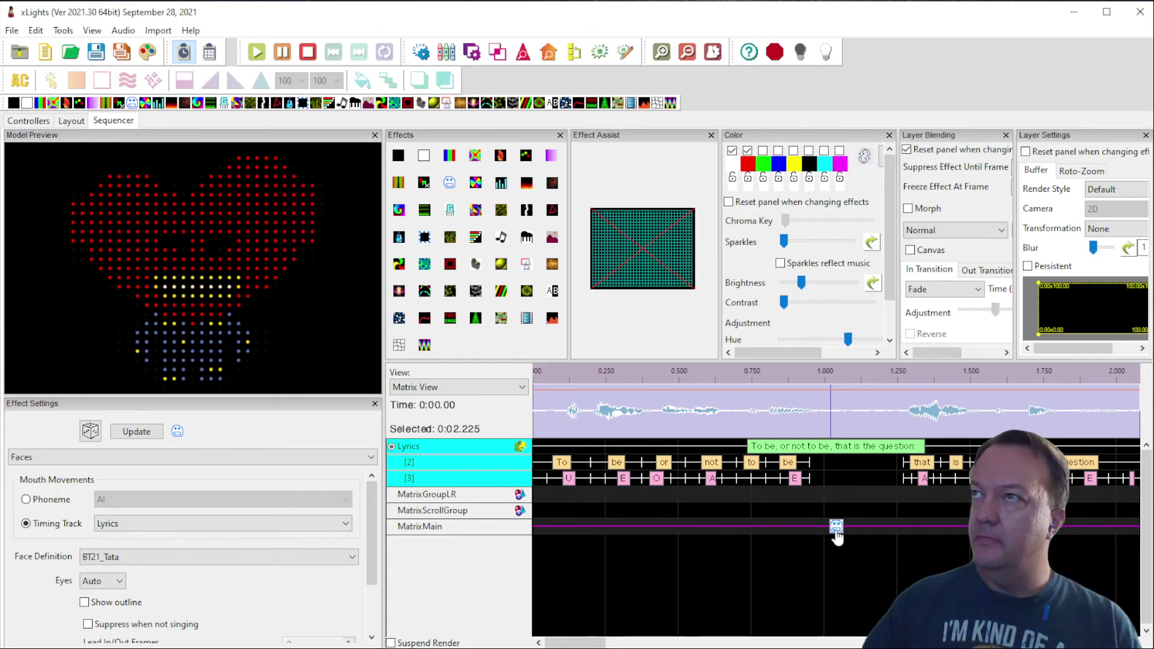
Step: Play the sequence, change the face definition to BT21_Van, and play it again
key("space")
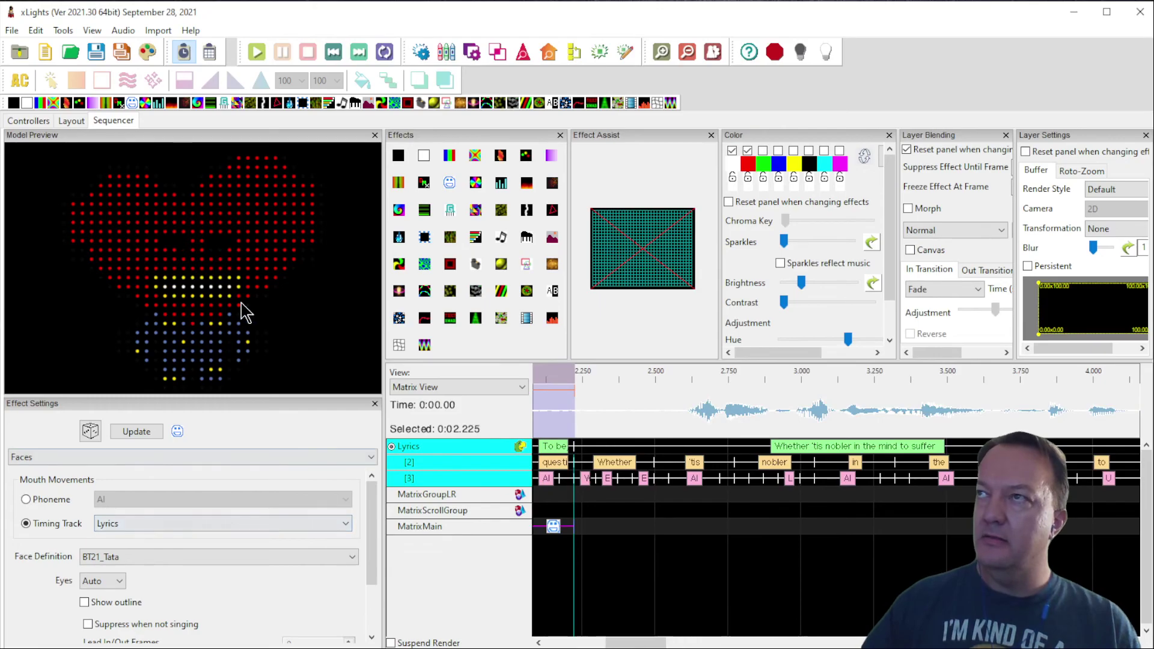
left_click(142, 558)
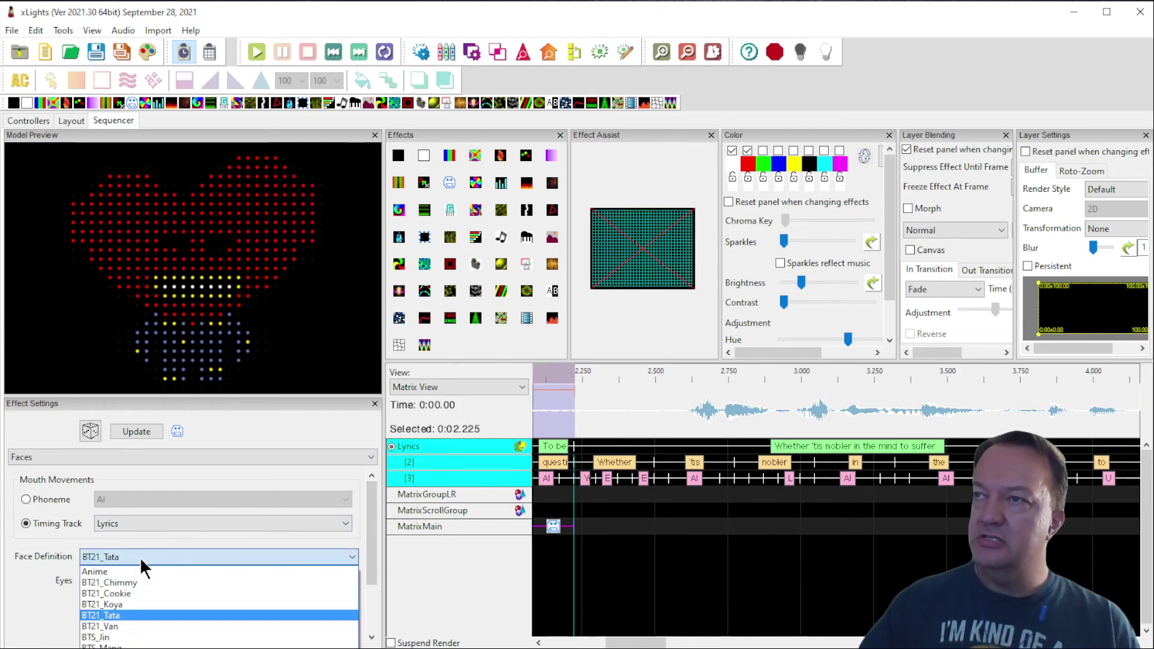
left_click(123, 627)
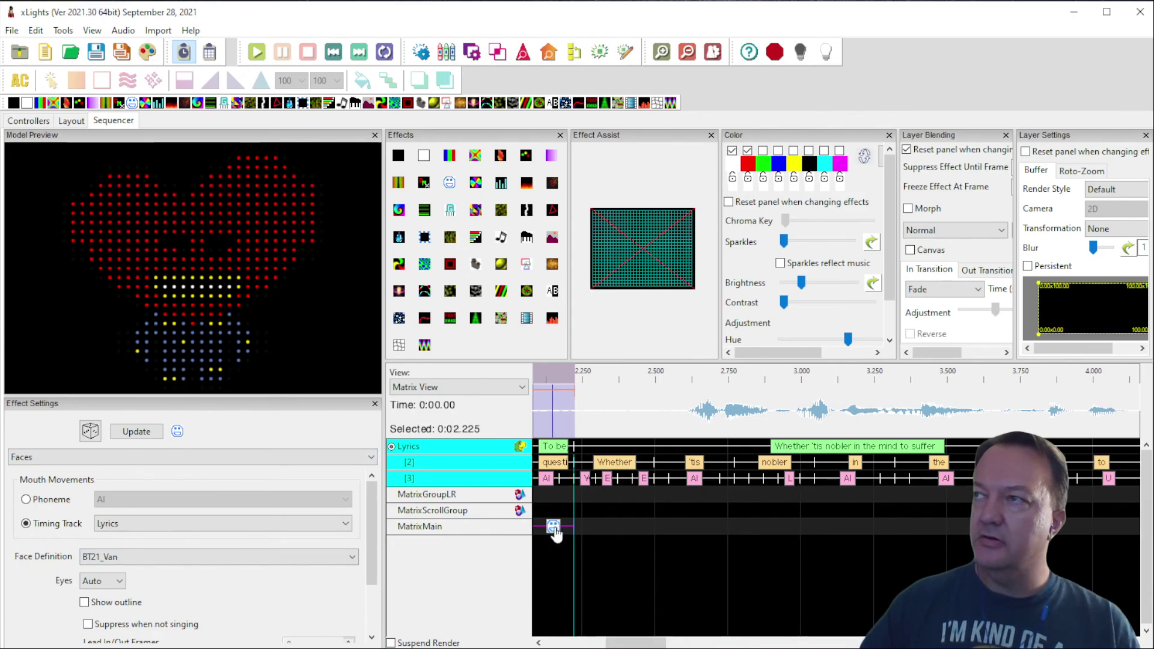
key("space")
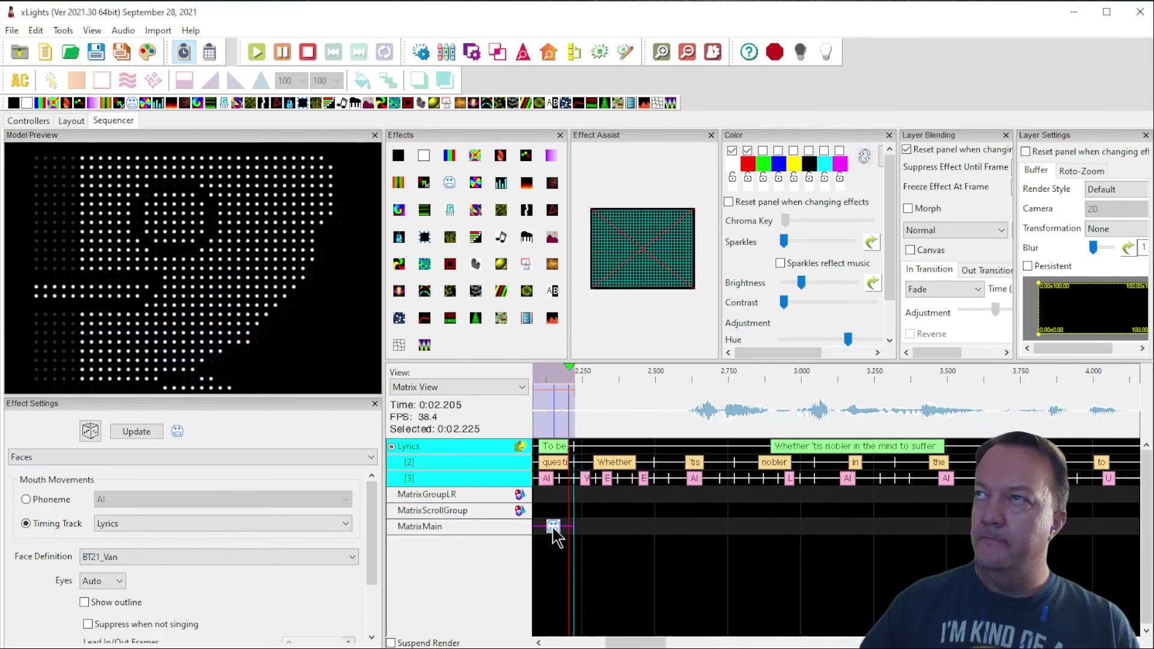